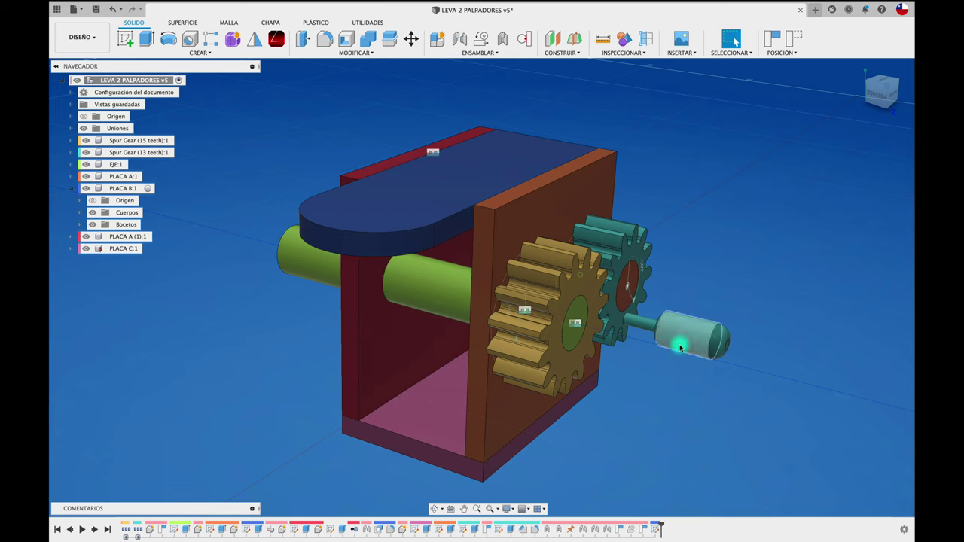
Step: Turn the teal shaft to check the gear motion, then collapse the PLACA B:1 node in the Browser
drag(699, 344, 676, 340)
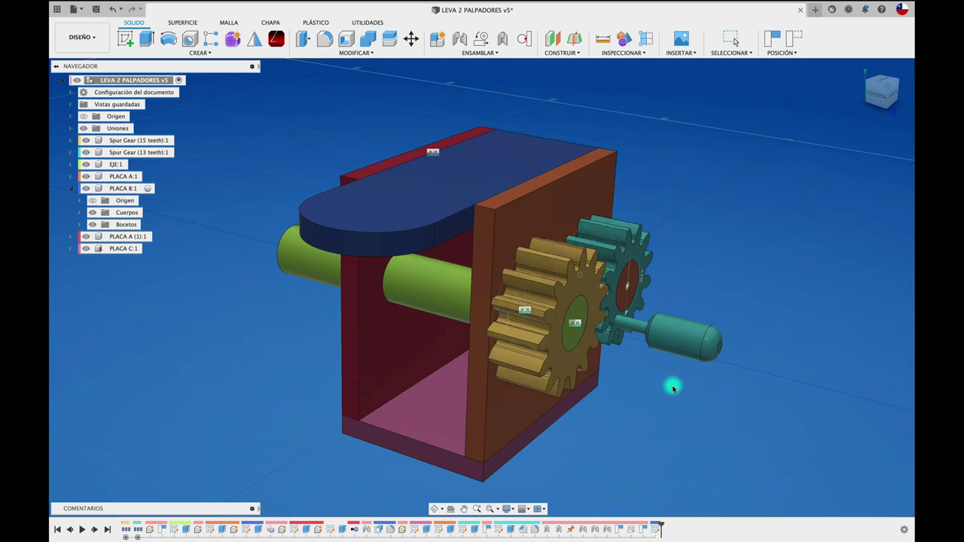
mouse_move(676, 339)
shift+middle_down()
mouse_move(689, 312)
mouse_move(616, 280)
shift+middle_up()
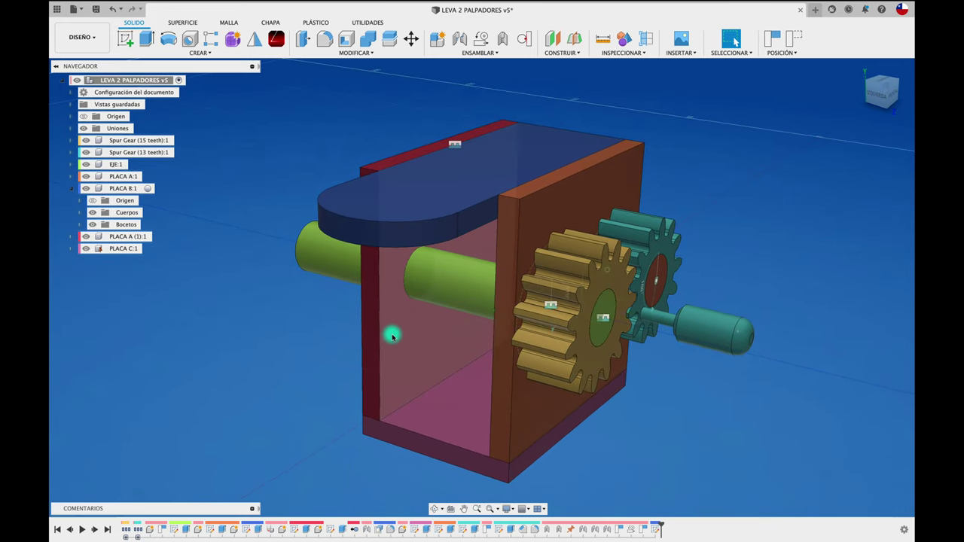
shift+middle_drag(328, 310, 241, 272)
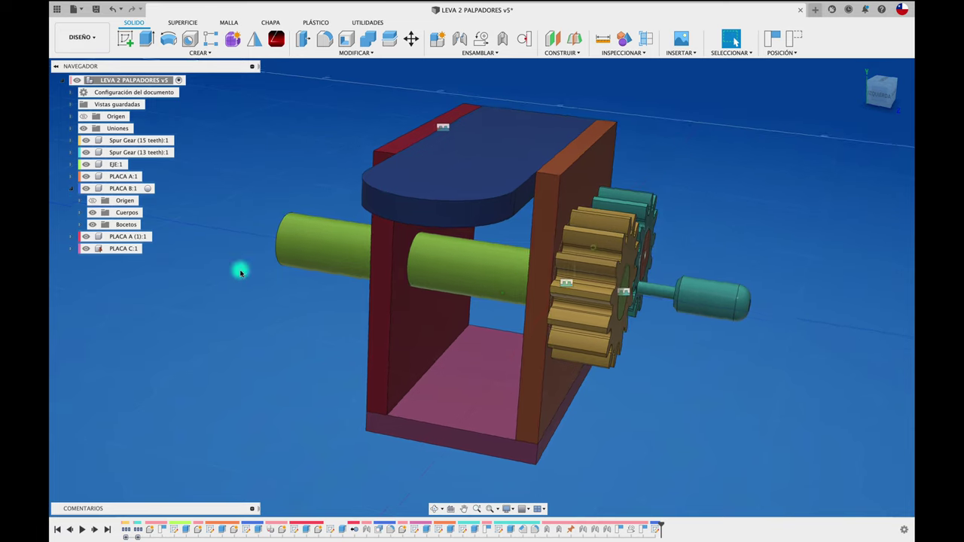
click(73, 189)
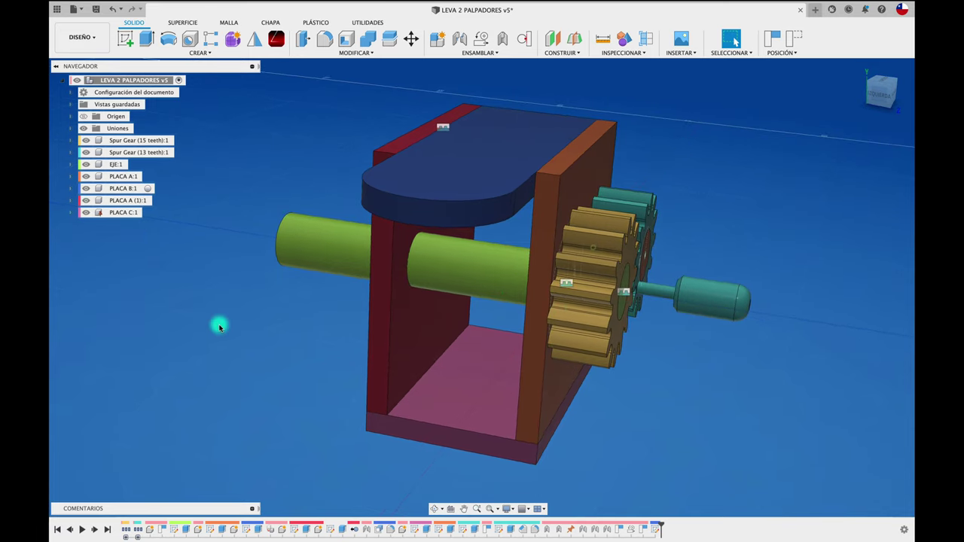
mouse_move(219, 326)
shift+middle_down()
mouse_move(552, 320)
mouse_move(310, 374)
mouse_move(327, 222)
mouse_move(272, 218)
shift+middle_up()
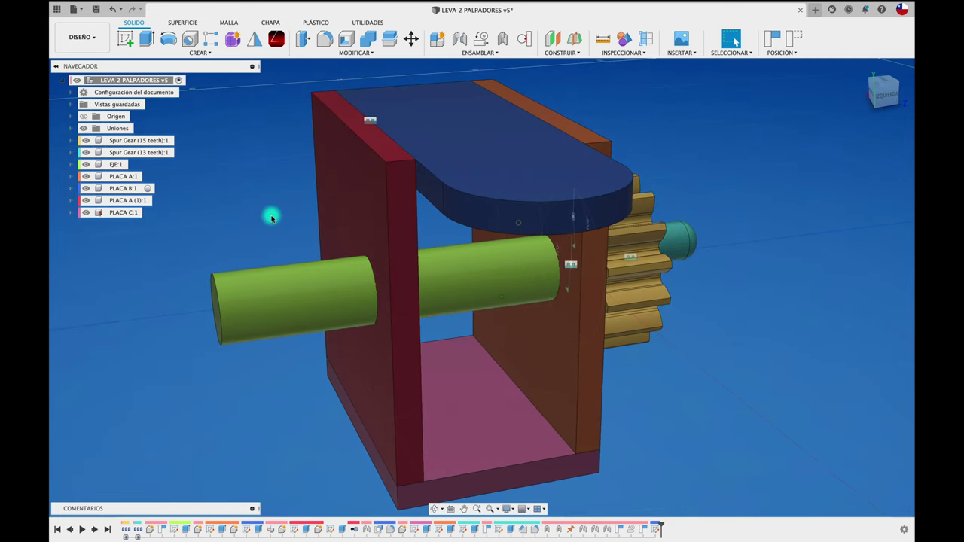
Step: Create a new component named LEVA under the root assembly
right_click(162, 83)
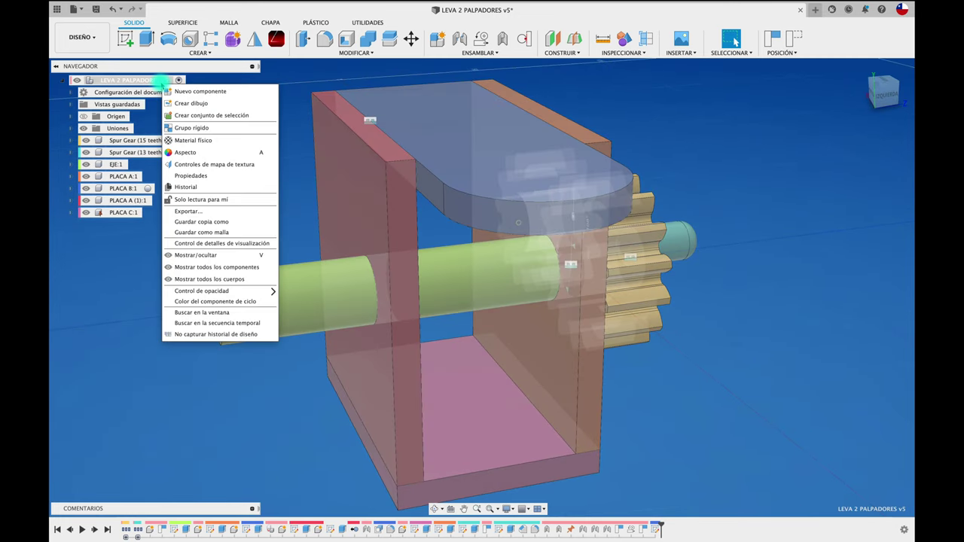
click(175, 92)
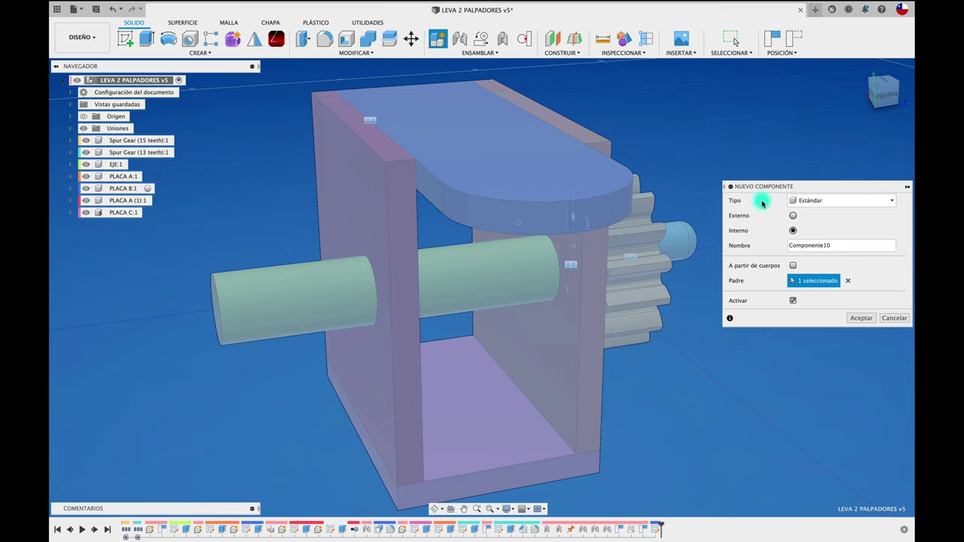
double_click(809, 246)
text(LEVA)
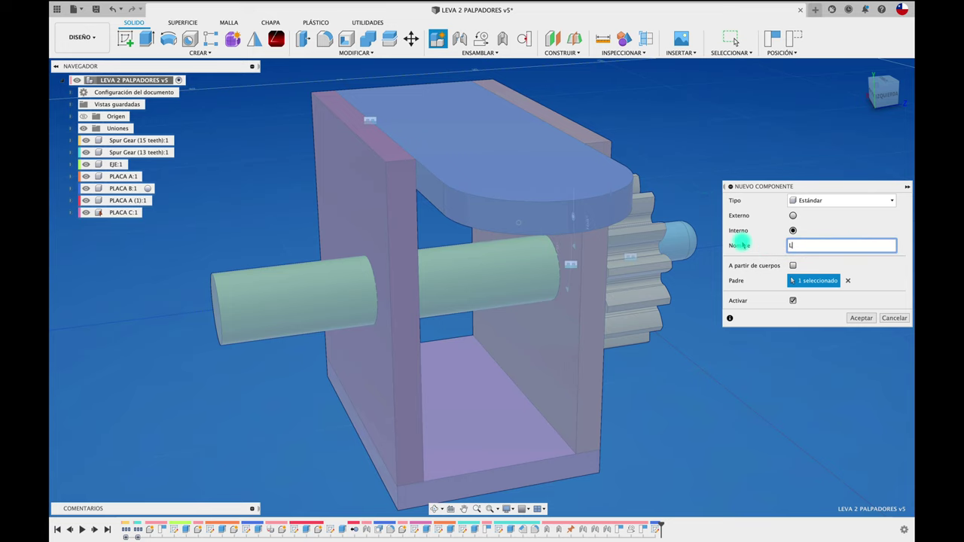
click(866, 321)
click(574, 40)
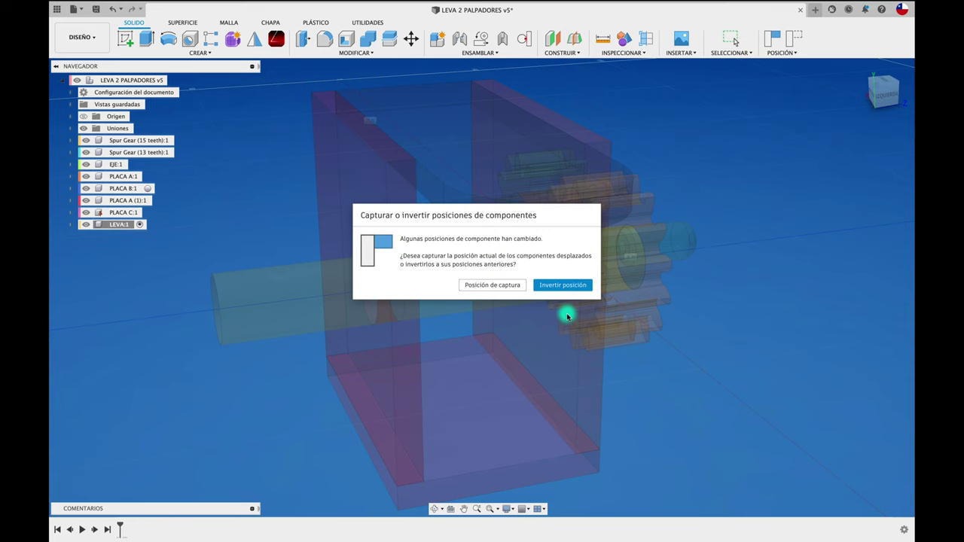
Step: Place a midplane halfway between the inner faces of the two housing plates, 30 mm apart
click(512, 288)
click(542, 349)
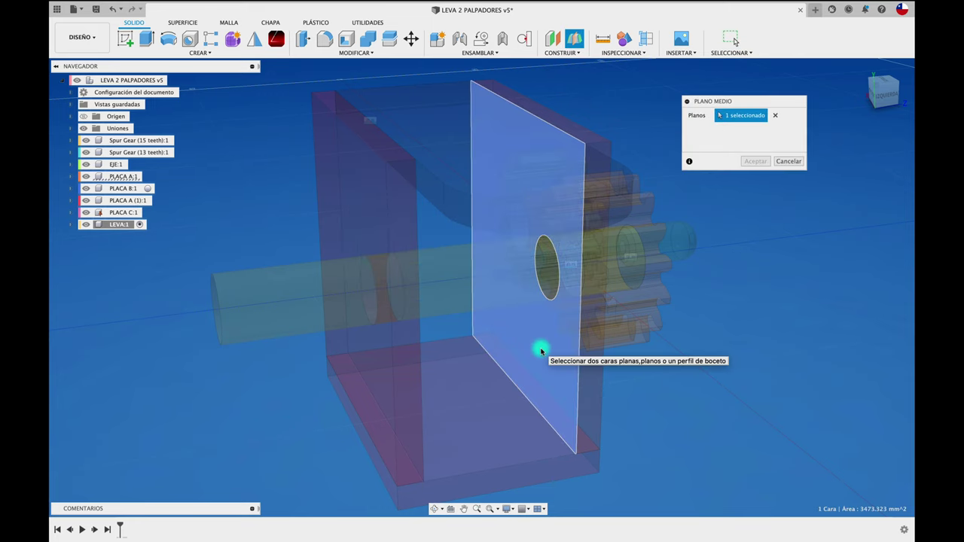
shift+middle_drag(542, 349, 463, 330)
click(439, 323)
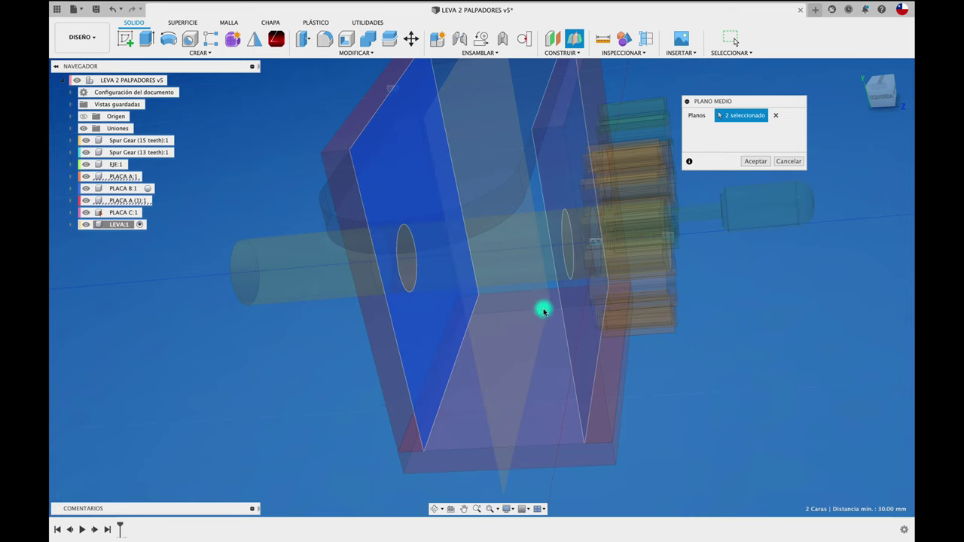
click(755, 161)
shift+middle_drag(755, 161, 709, 279)
scroll(710, 280, down, 2)
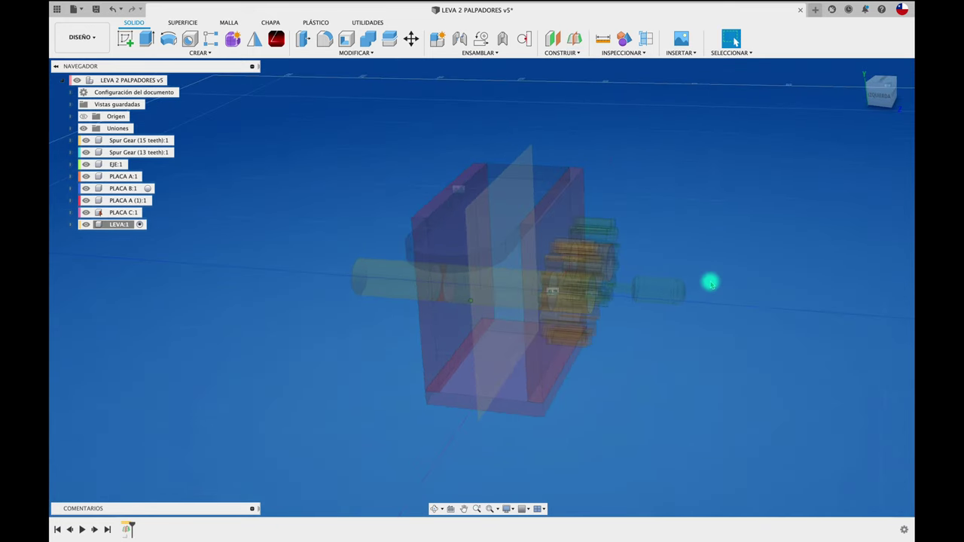
scroll(711, 283, up, 2)
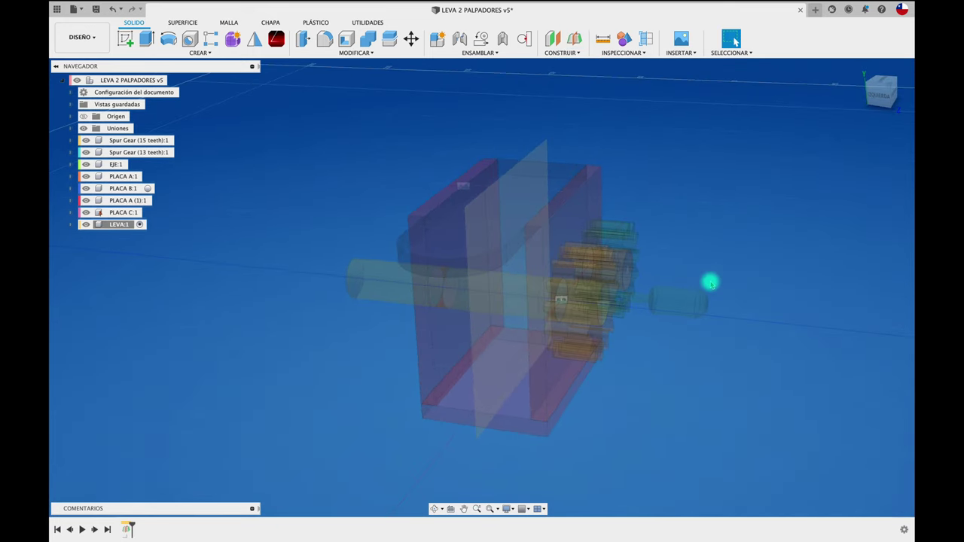
Step: Start a sketch on the midplane with the Corte section view turned on
click(128, 42)
click(558, 139)
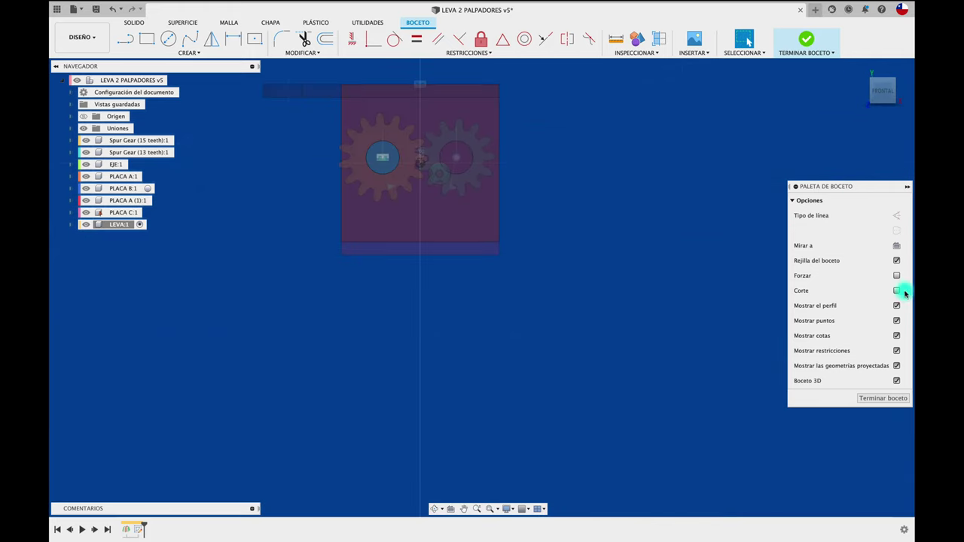
click(896, 290)
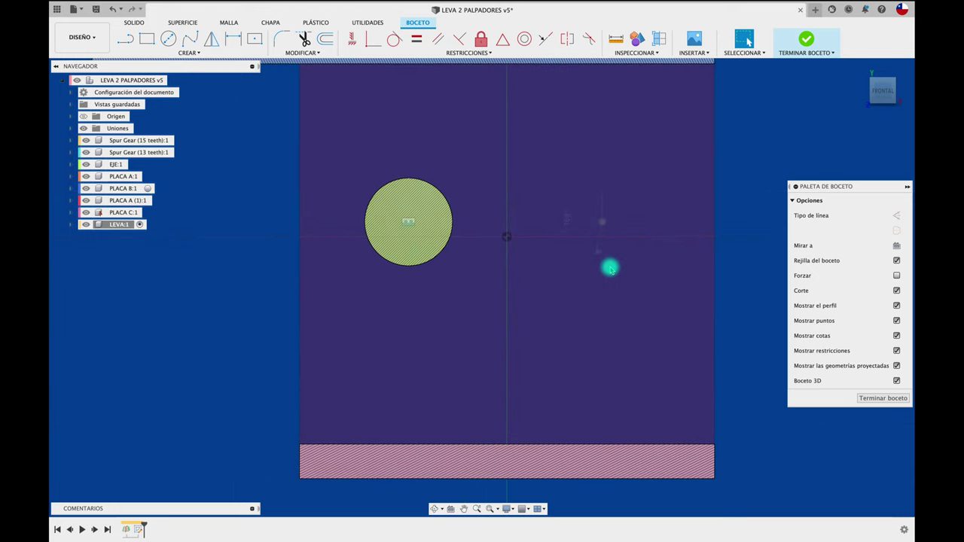
Step: Project the shaft's circular section into the sketch
key(p)
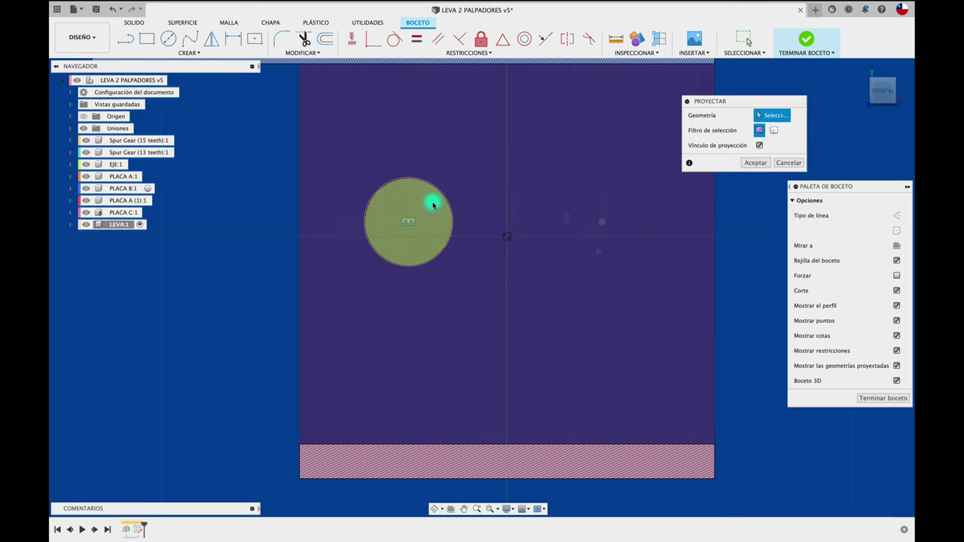
click(436, 202)
click(752, 163)
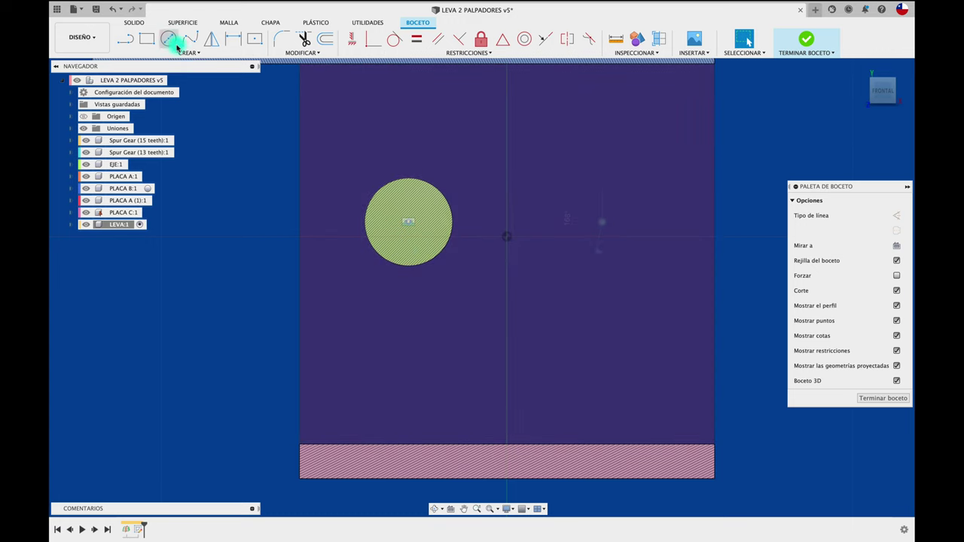
Step: Draw a 20 mm circle centred on the projected shaft section
click(169, 39)
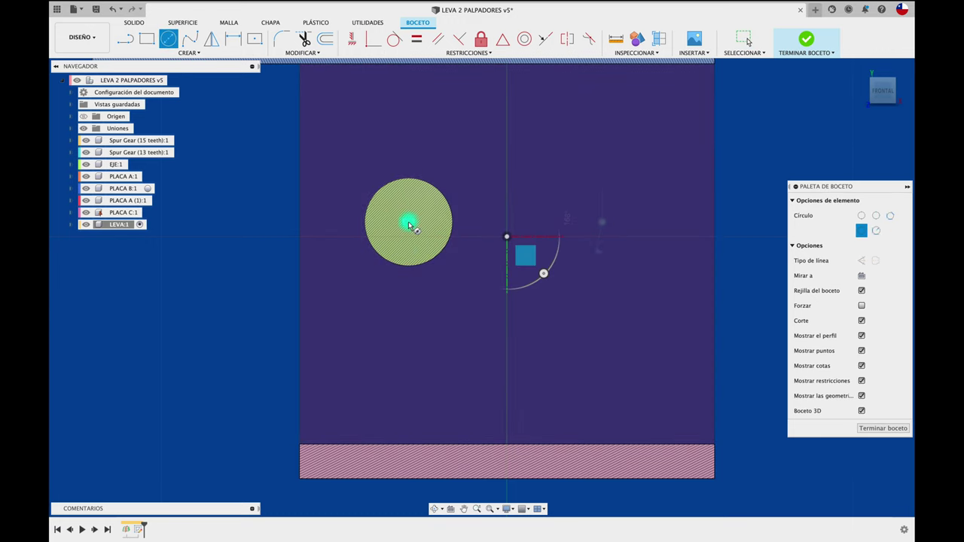
click(407, 222)
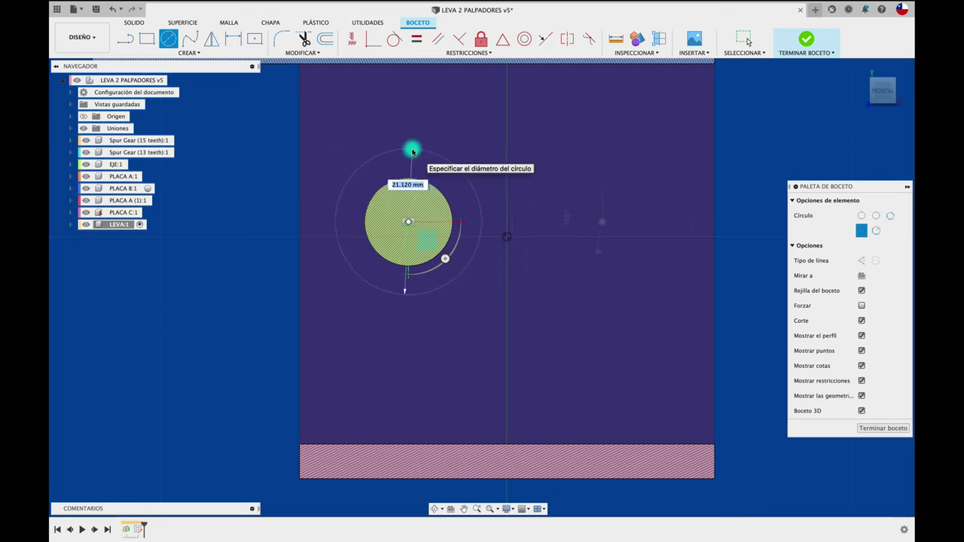
text(20)
key(Tab)
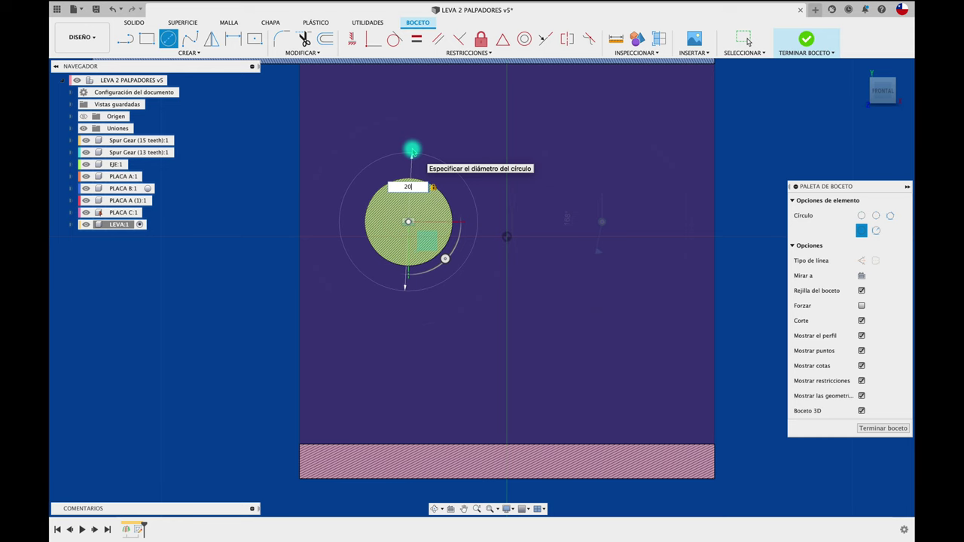
key(Return)
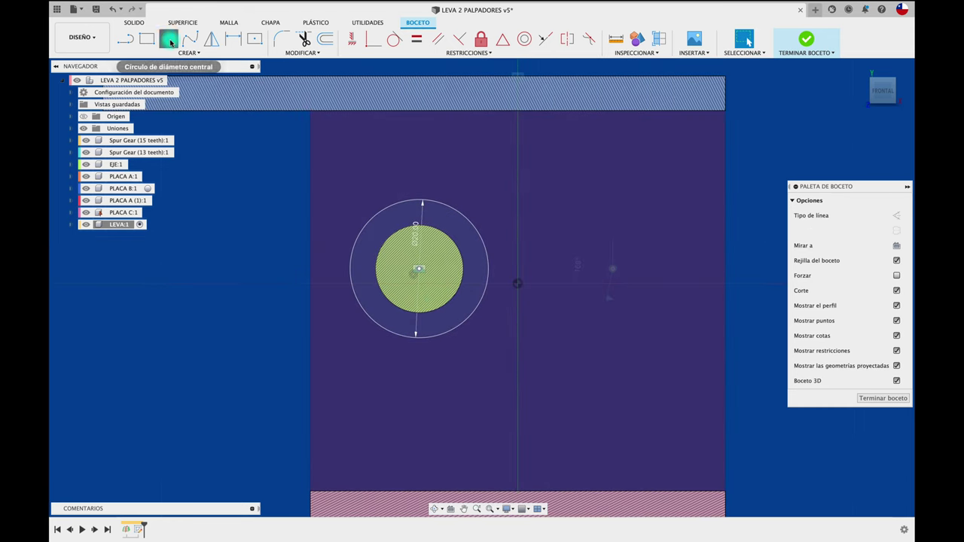
Step: Draw a small undimensioned circle above the 20 mm circle for the follower
click(170, 41)
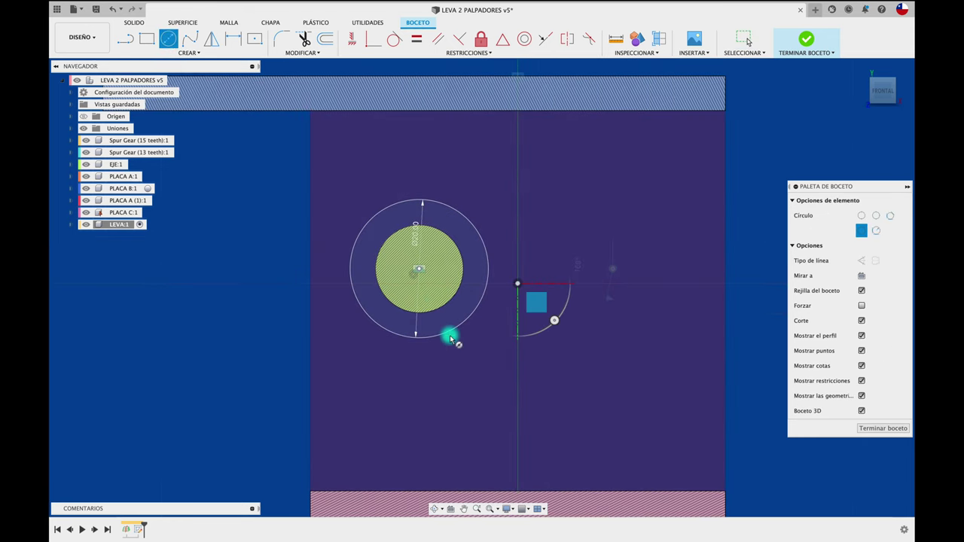
click(418, 154)
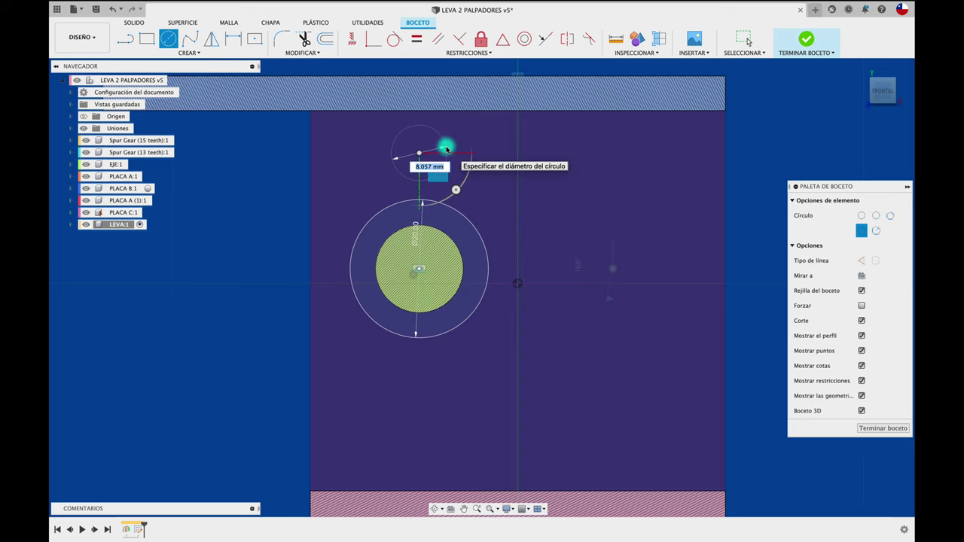
click(440, 148)
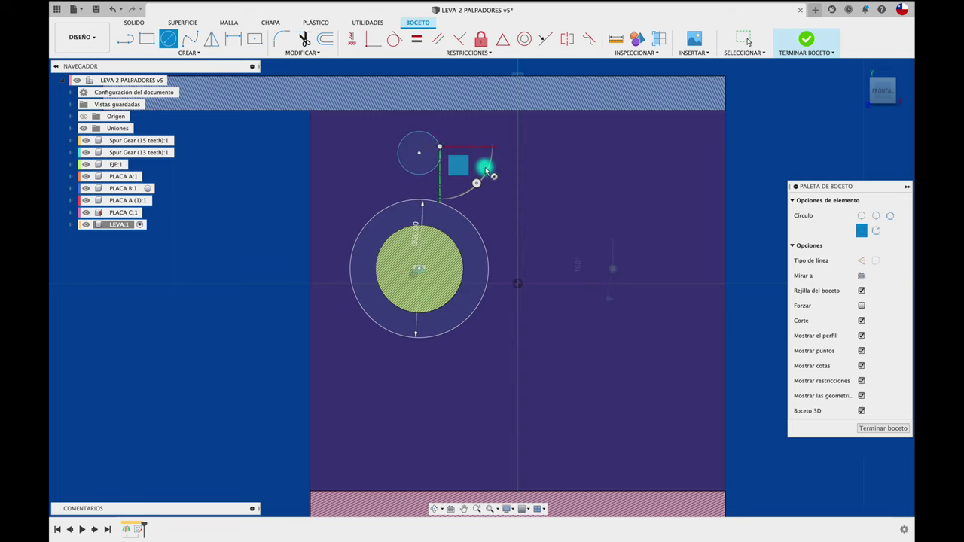
Step: Draw a slanted line from beside the small circle down to the large circle
key(l)
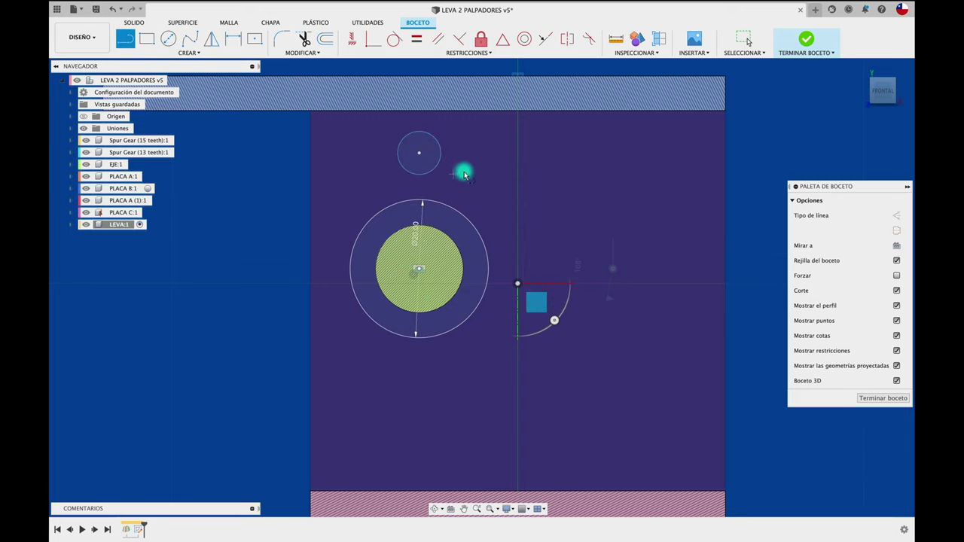
scroll(469, 168, up, 2)
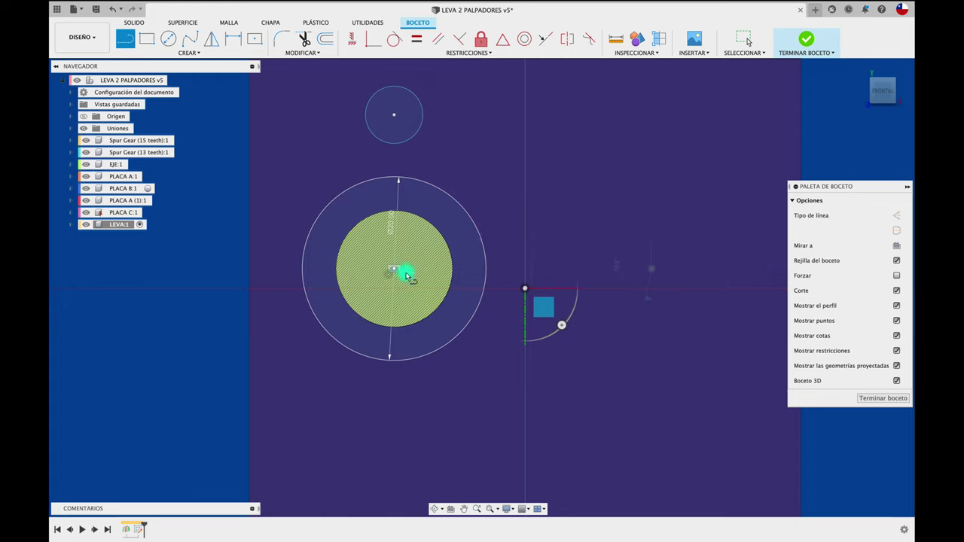
click(423, 79)
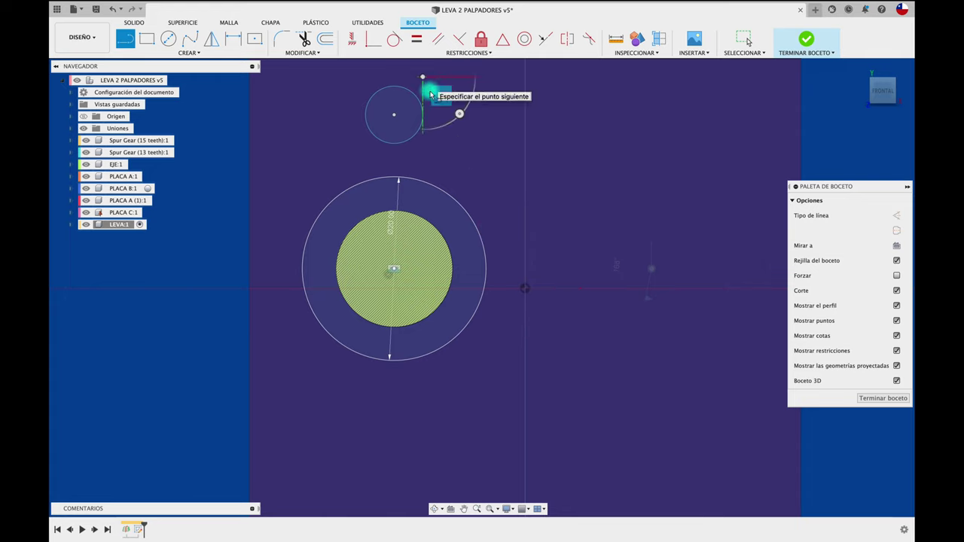
click(506, 259)
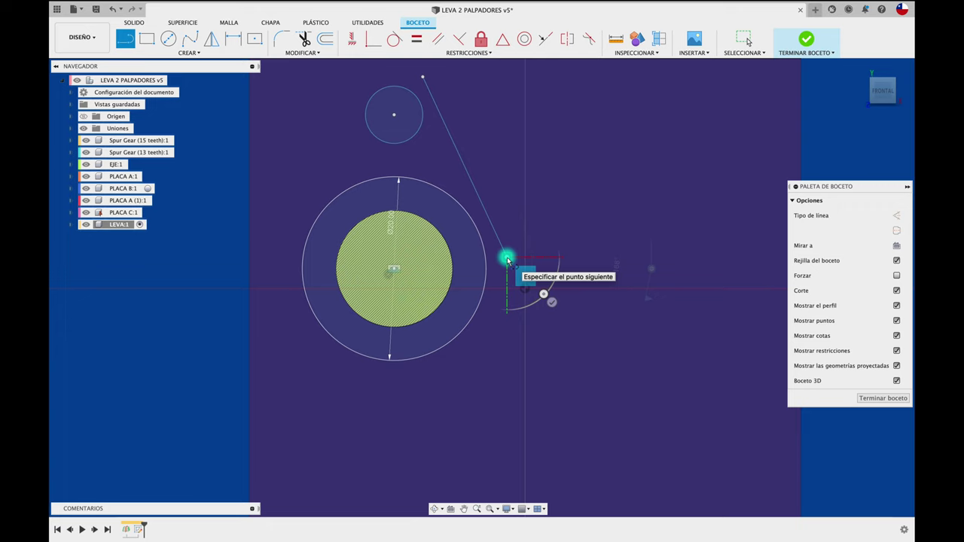
key(Escape)
Step: Make the slanted line tangent to both circles and trim its end beyond the large circle
click(498, 239)
click(394, 38)
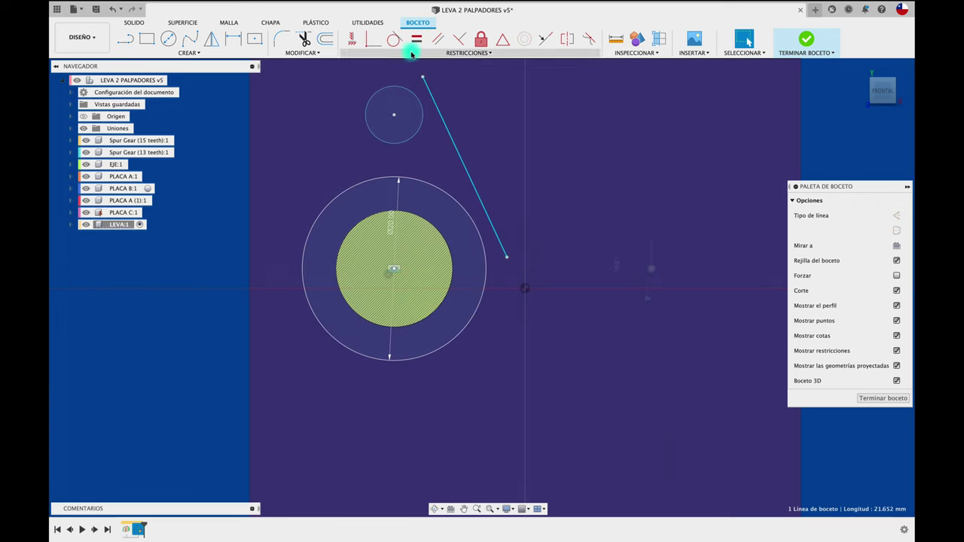
click(462, 211)
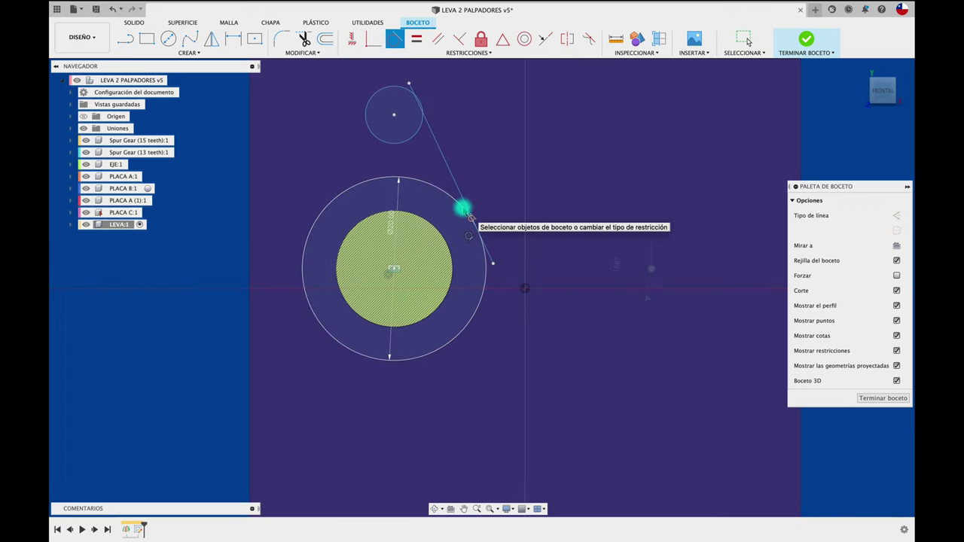
click(417, 132)
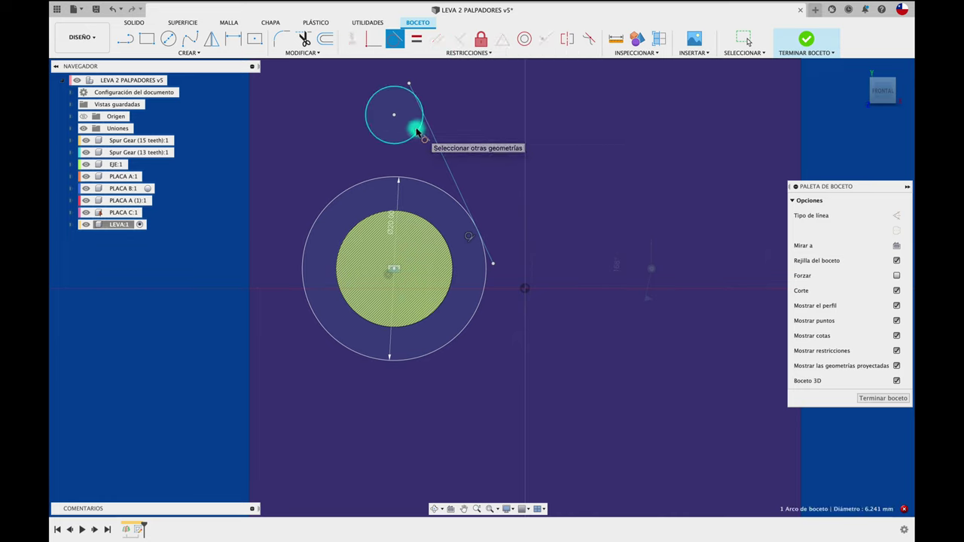
click(429, 131)
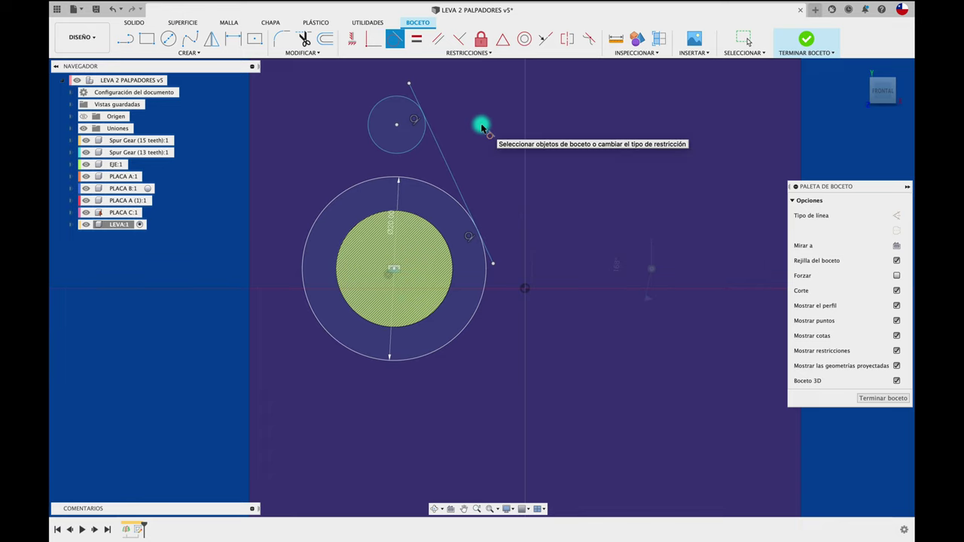
key(Escape)
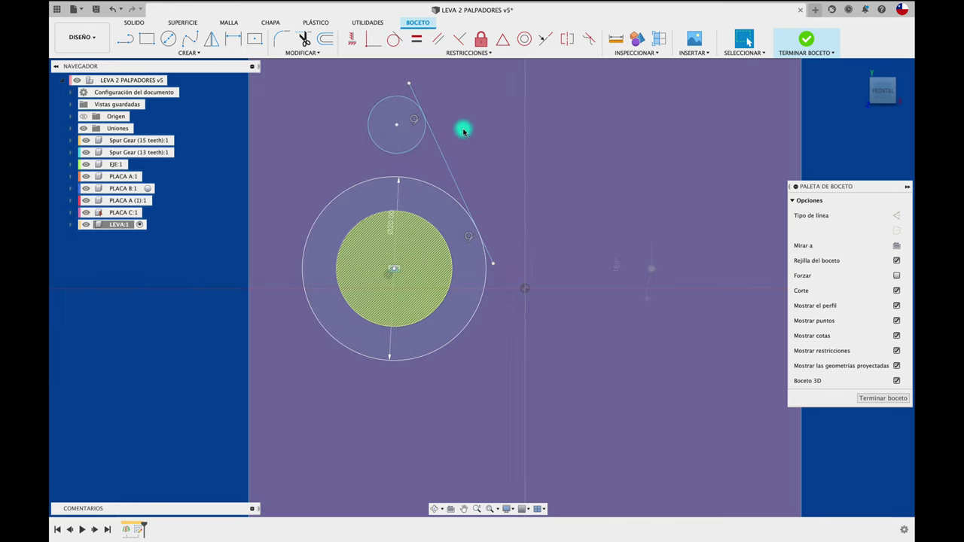
key(t)
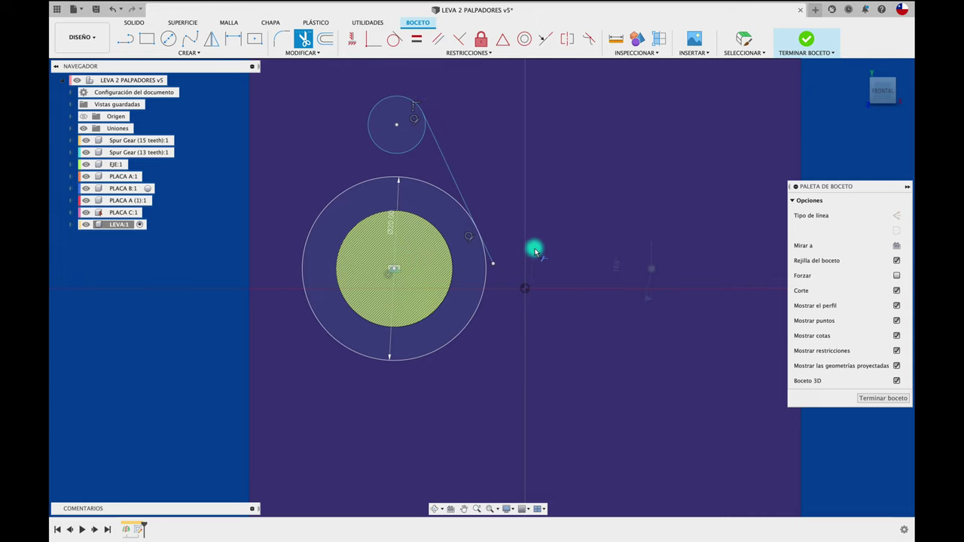
click(489, 254)
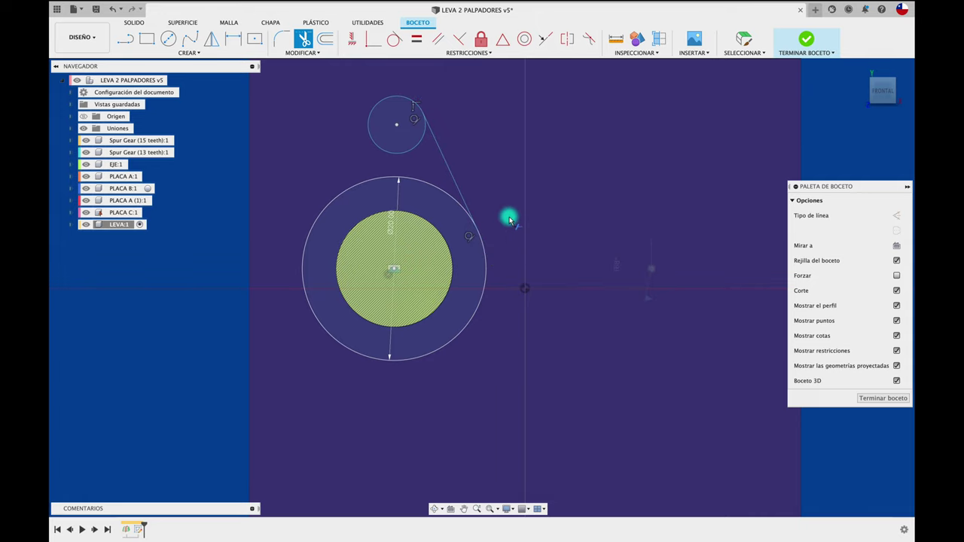
Step: Draw a vertical line from the small circle's centre down past the large circle
key(l)
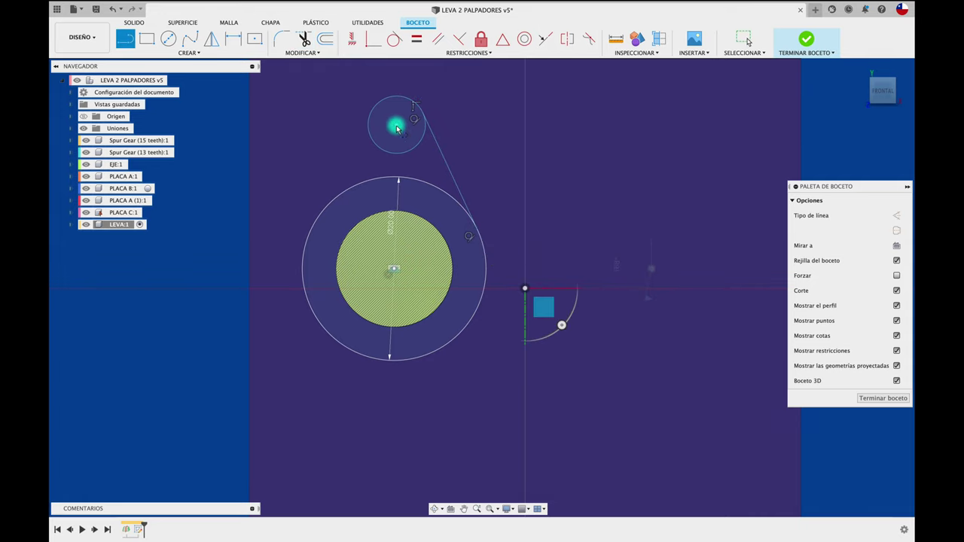
click(397, 124)
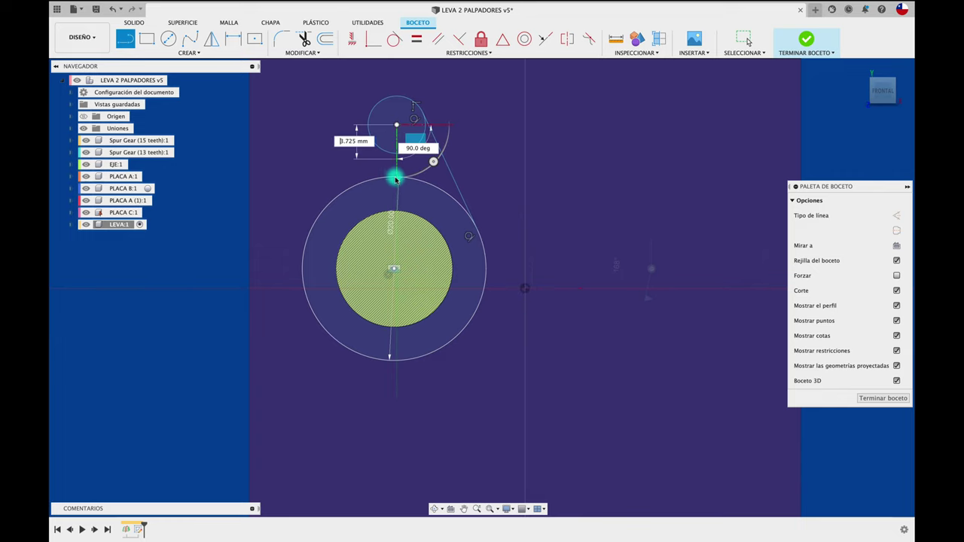
click(397, 397)
Step: Convert the vertical line through both circle centres into a centerline
key(Escape)
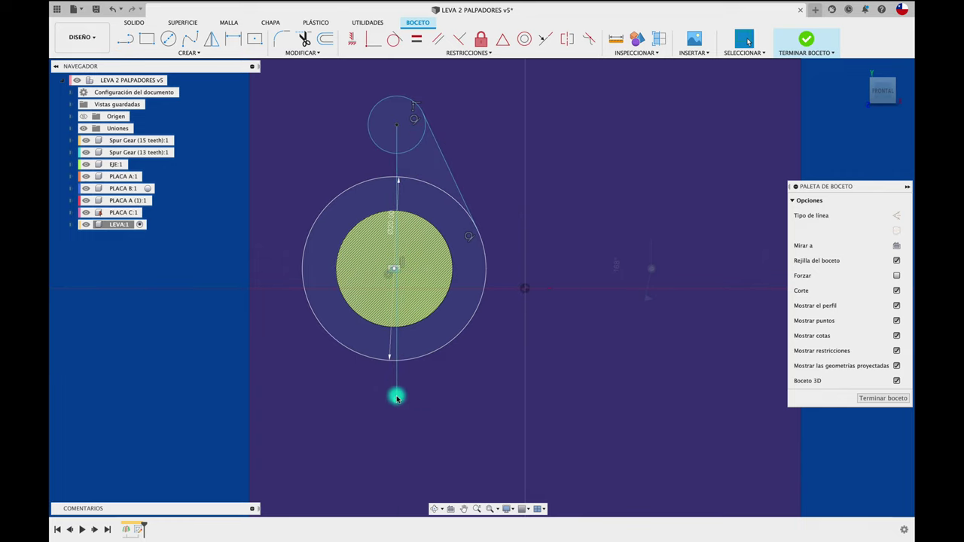
click(396, 386)
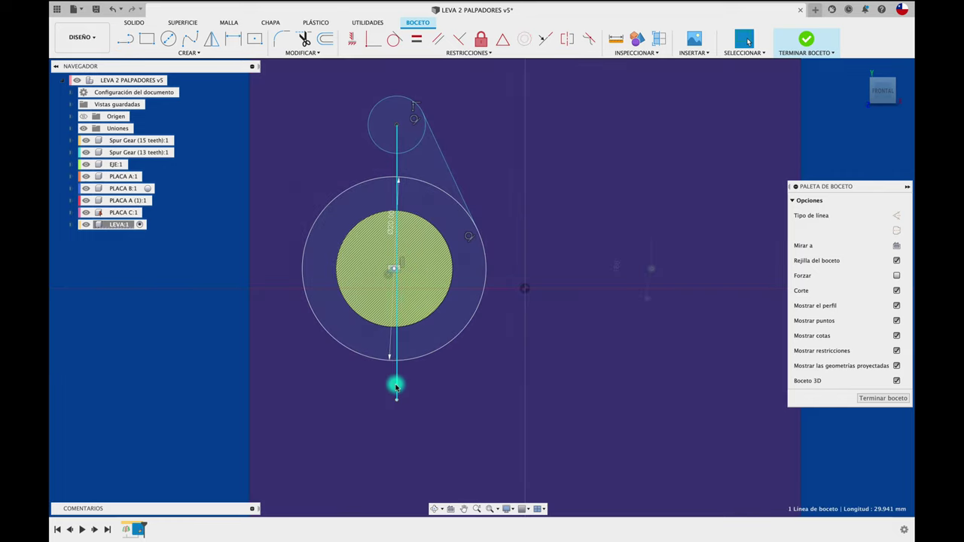
click(896, 230)
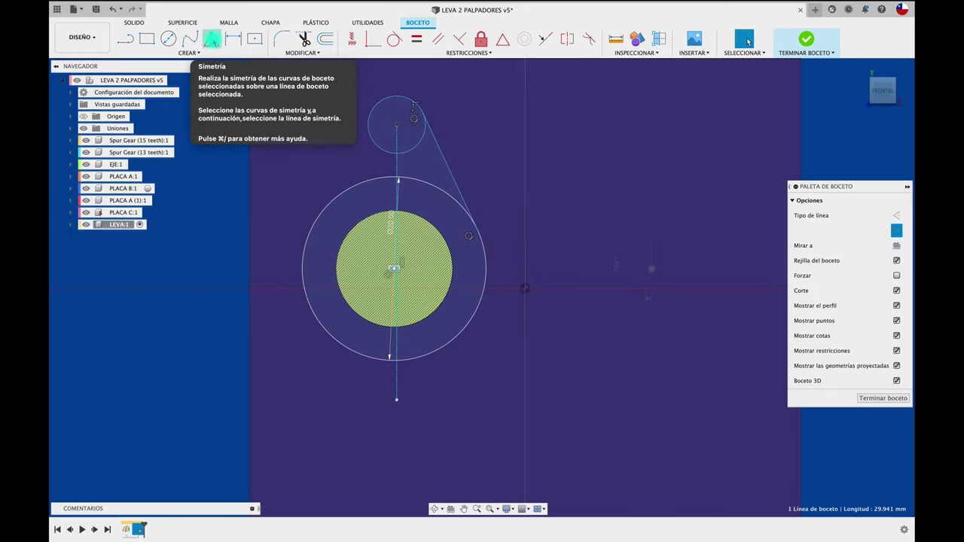
Step: Begin mirroring the tangent line across the centerline, then cancel it
click(212, 39)
click(443, 152)
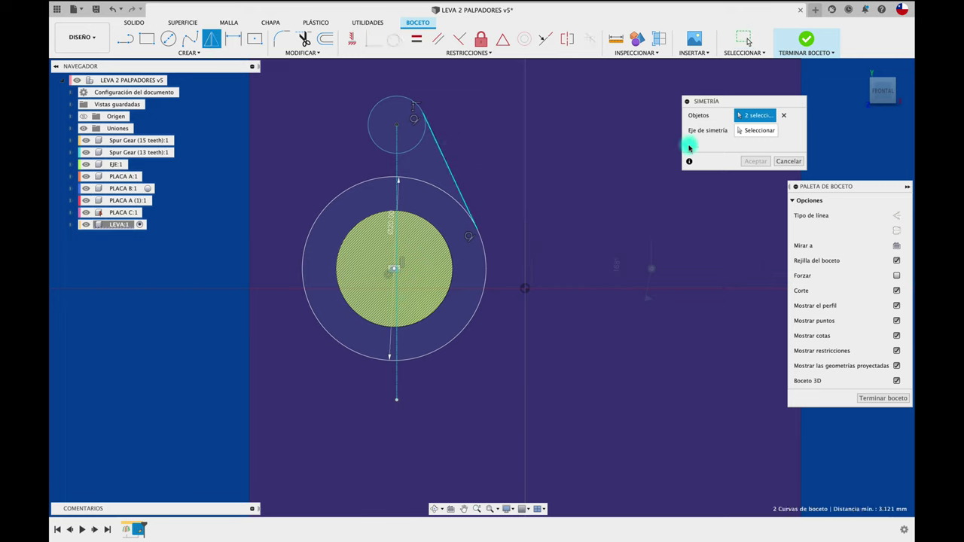
click(745, 130)
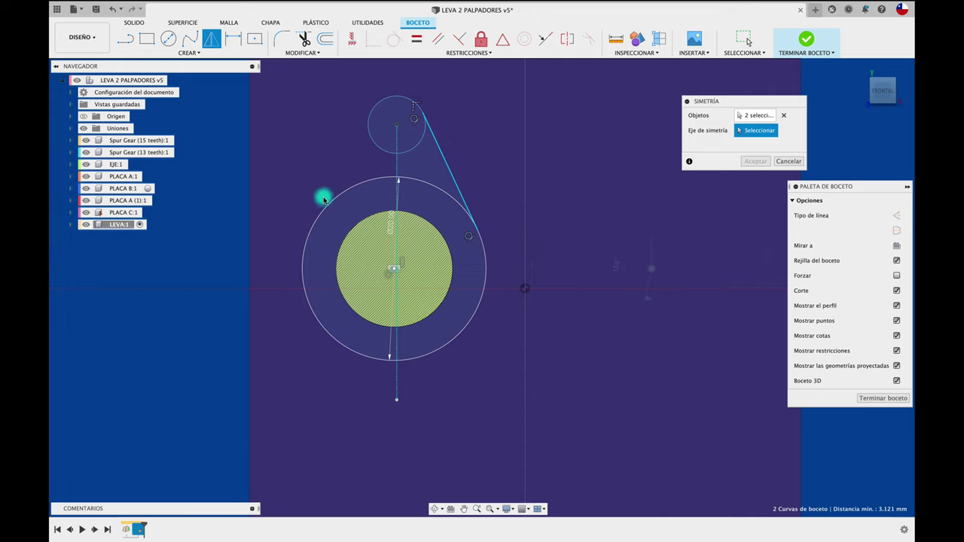
click(797, 161)
Step: Trim the small circle's arc at the tangent line, then abandon another Simetría attempt on that line
key(t)
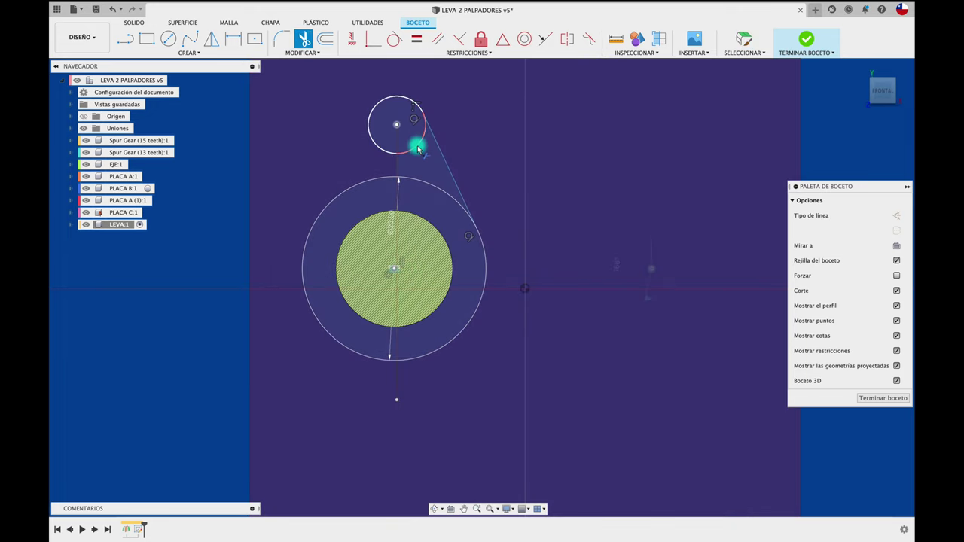
click(417, 143)
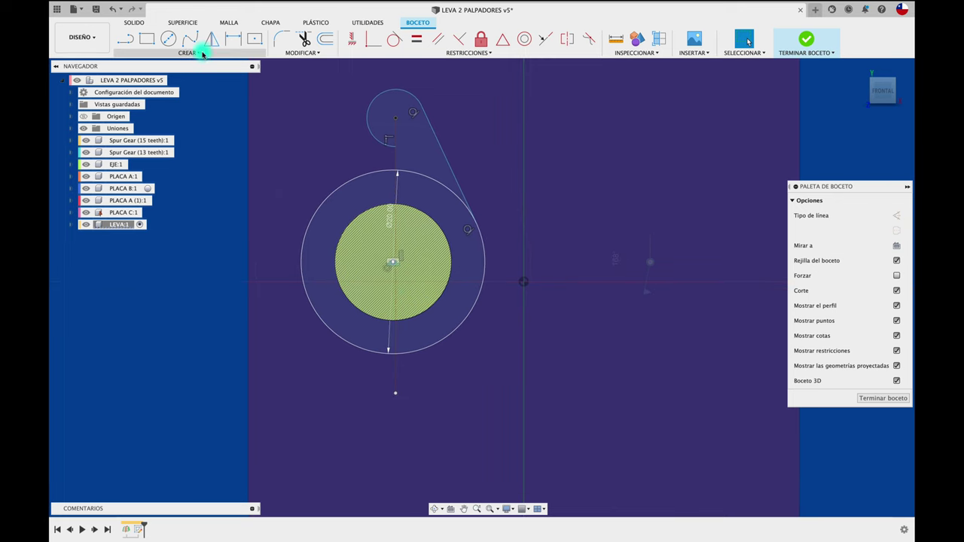
click(209, 40)
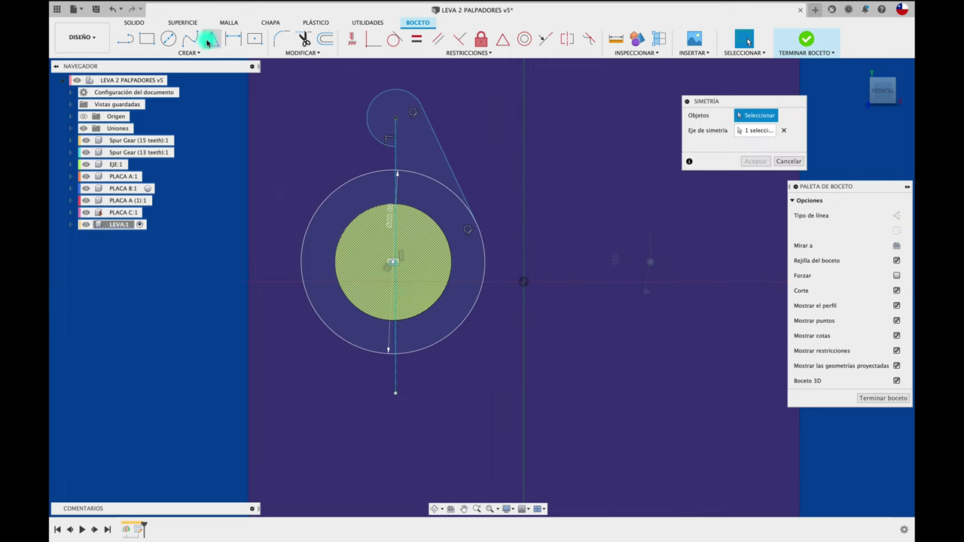
click(444, 155)
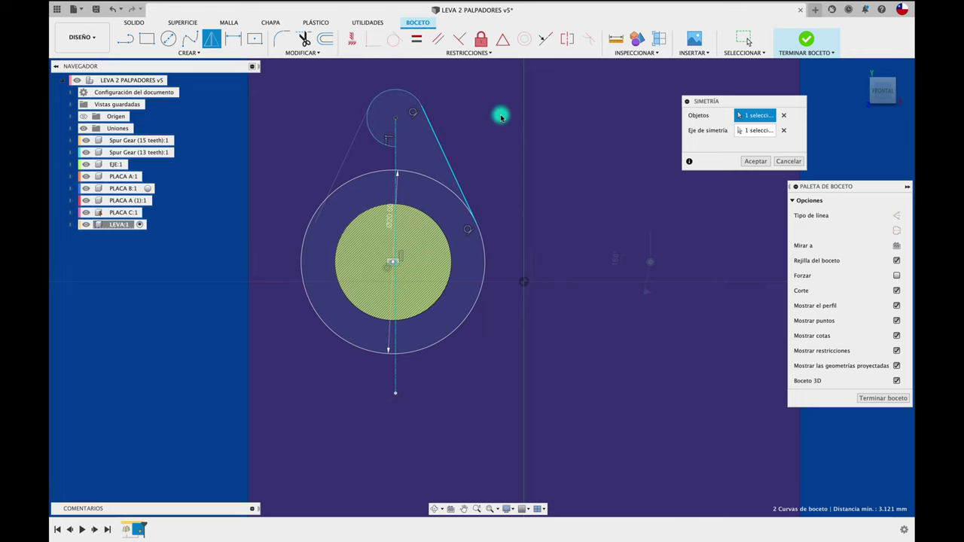
click(792, 161)
click(608, 171)
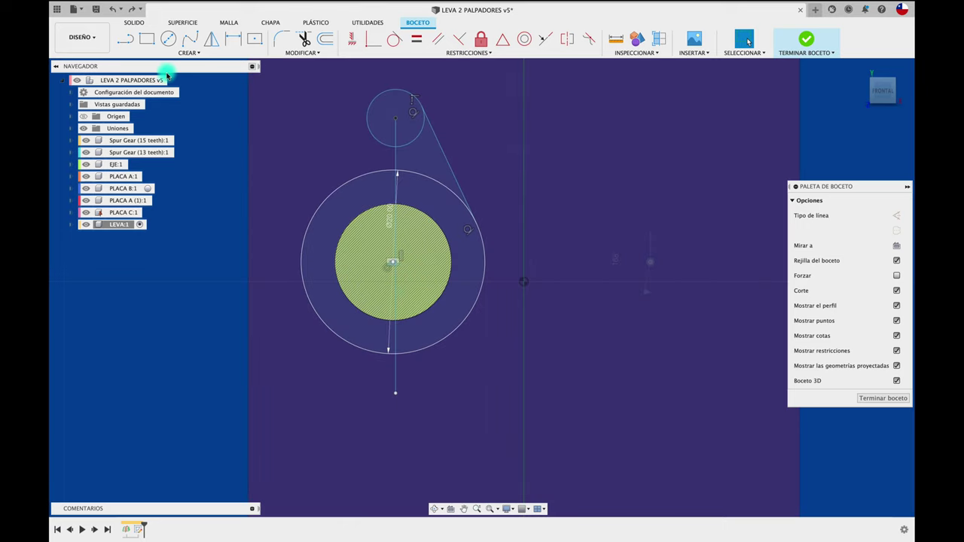
Step: Draw a second line on the left, tangent to both the small top circle and the large circle
click(130, 43)
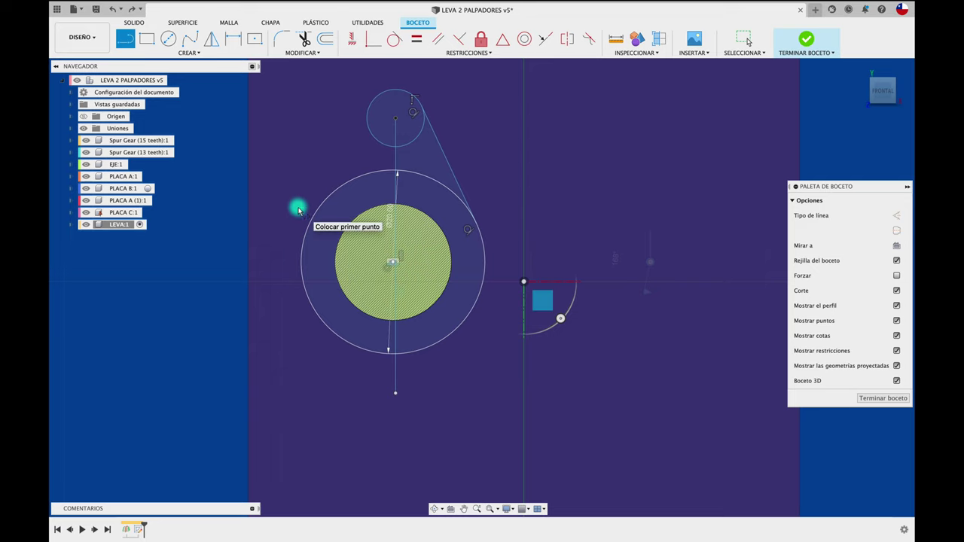
click(291, 233)
click(376, 76)
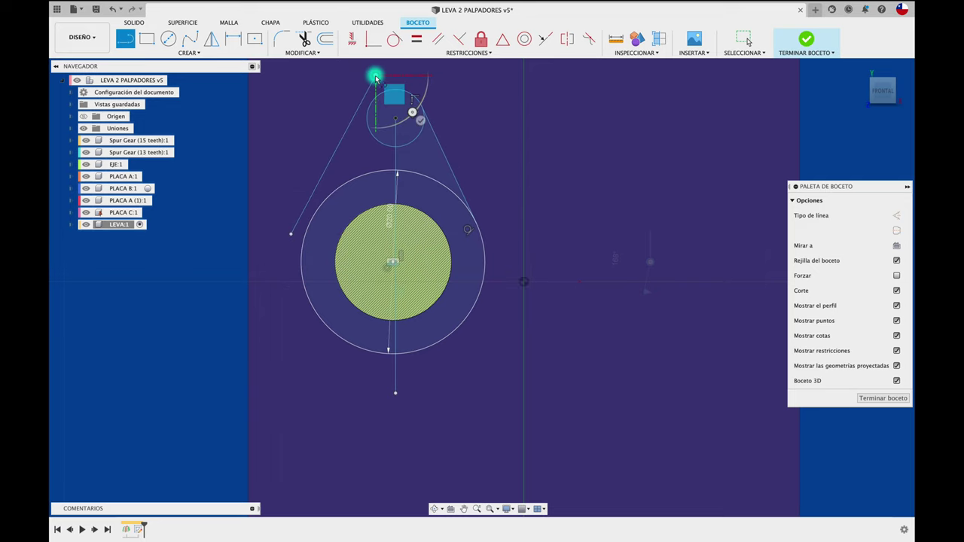
key(Escape)
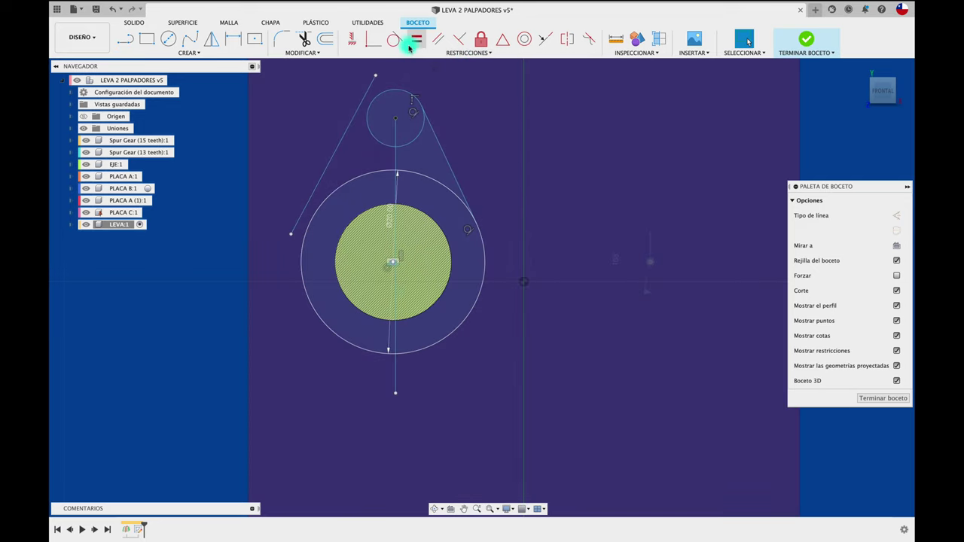
click(366, 92)
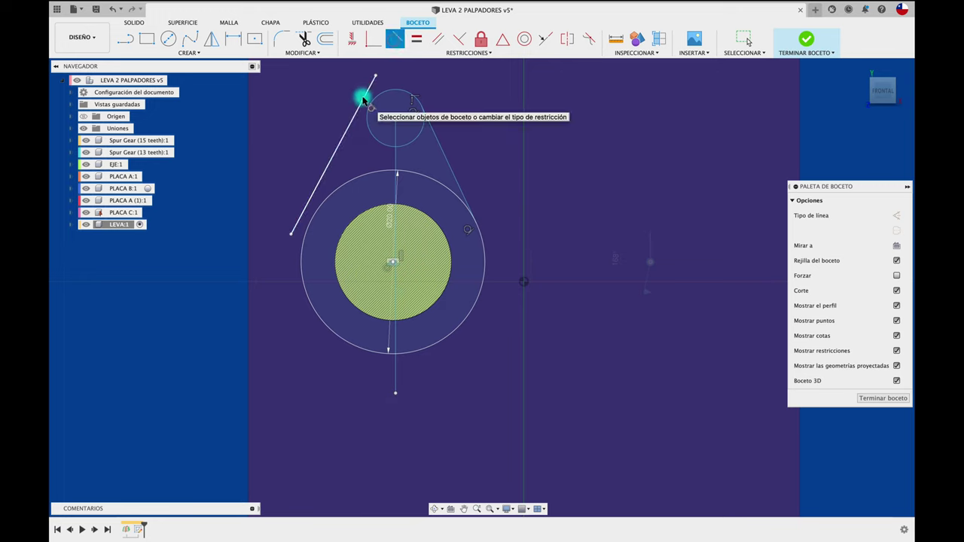
click(374, 102)
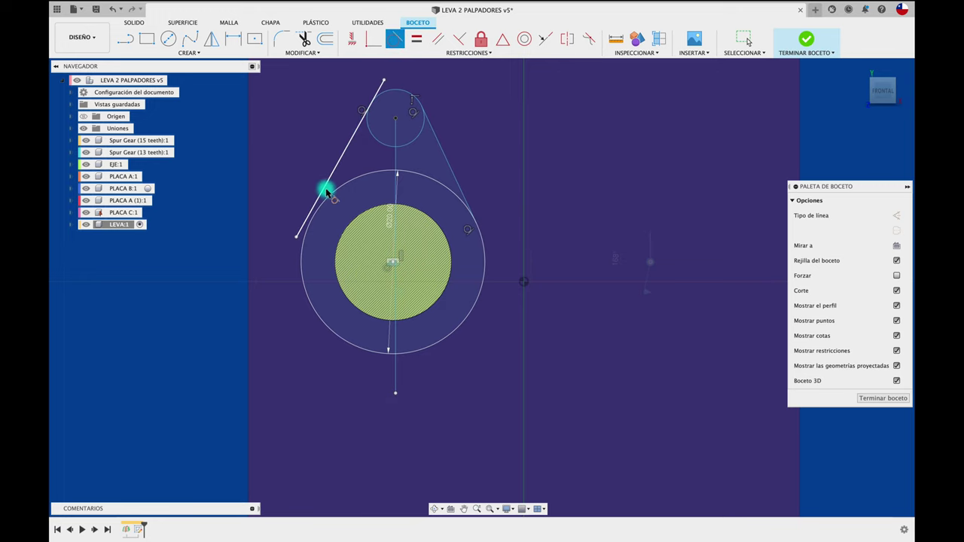
click(336, 194)
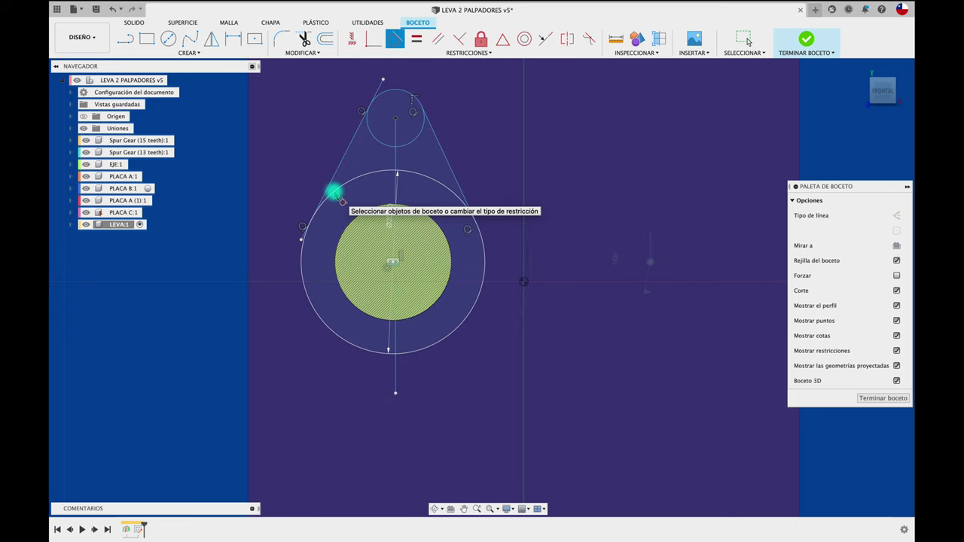
key(t)
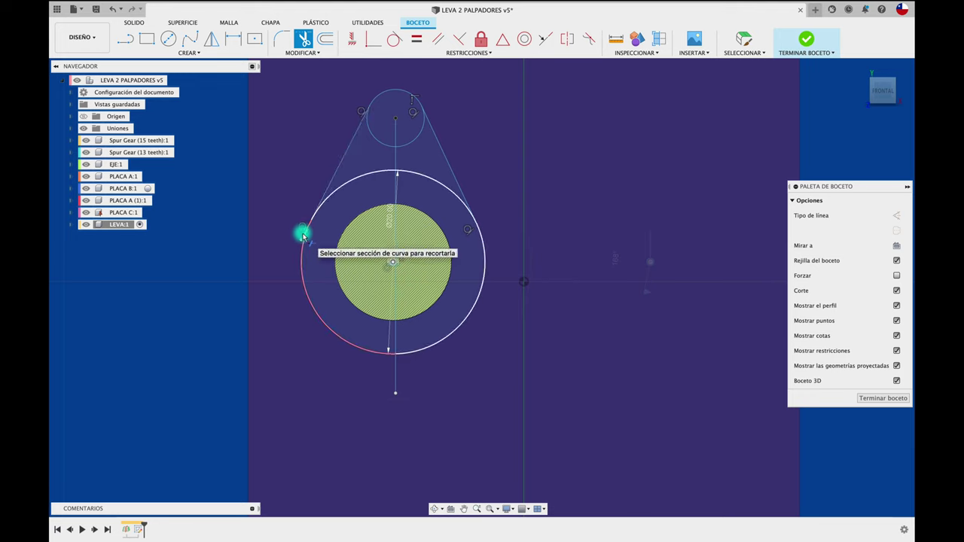
Step: Trim the circles into one cam outline, then add a small circle on its lower left and trim it into the edge
click(354, 182)
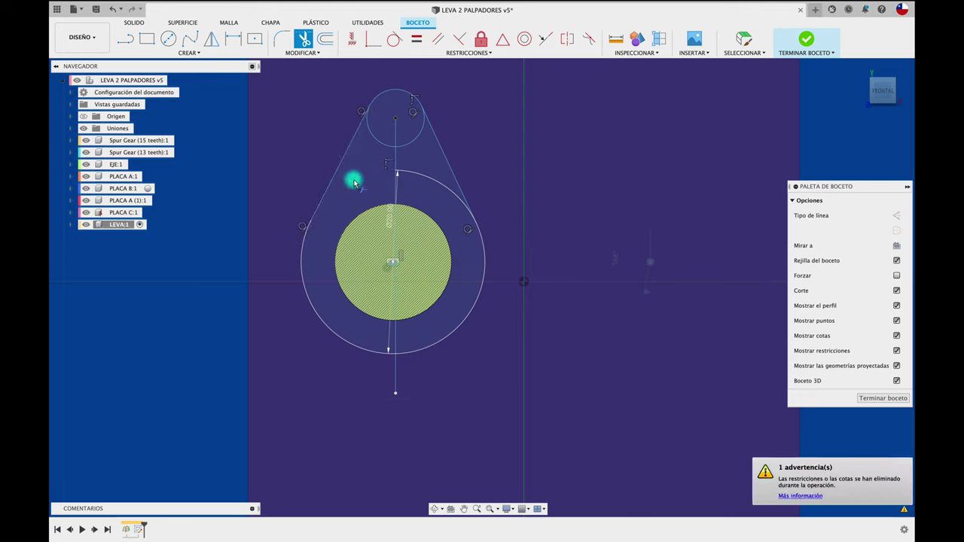
click(380, 145)
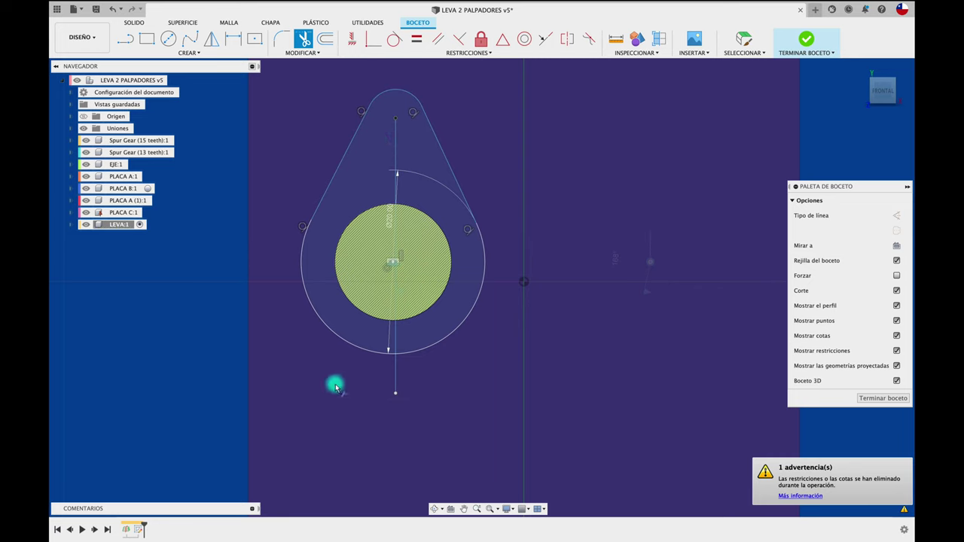
click(168, 39)
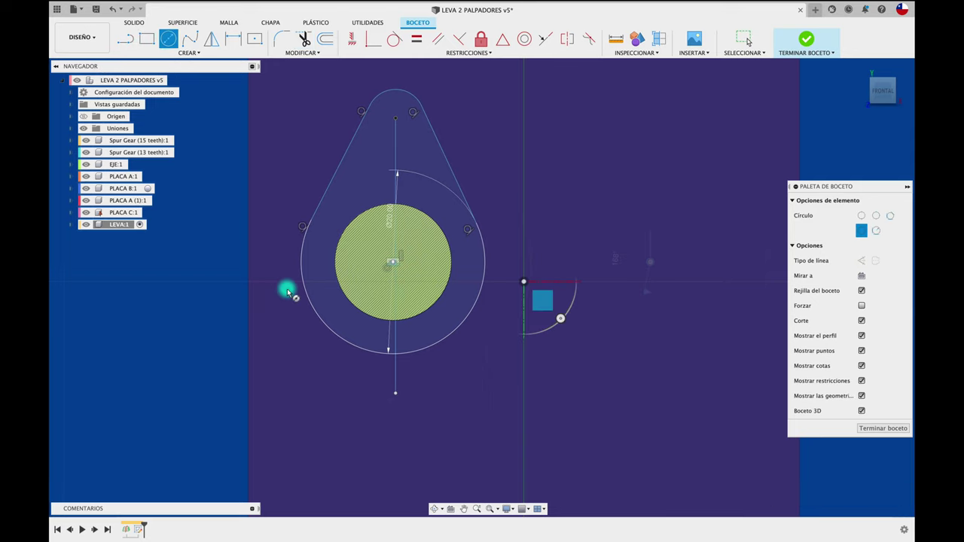
click(327, 325)
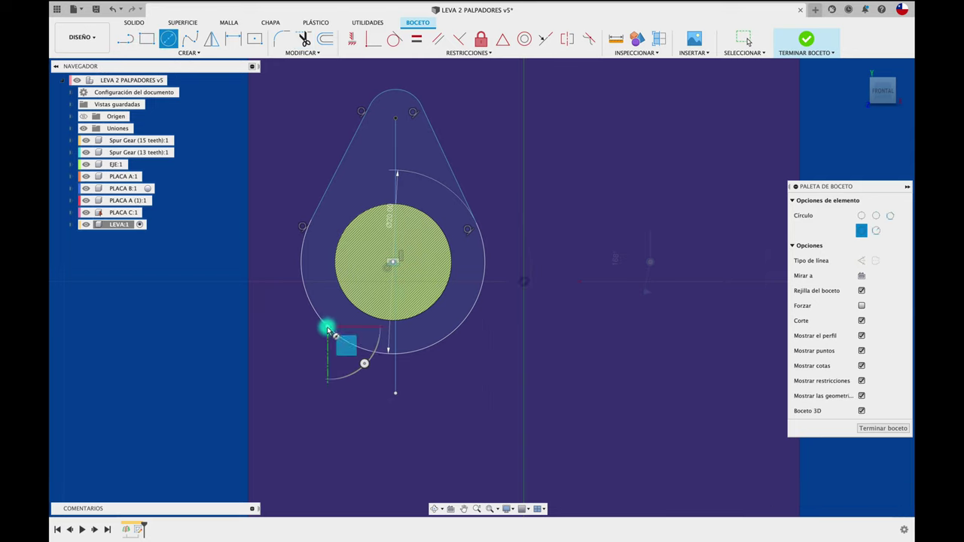
click(319, 354)
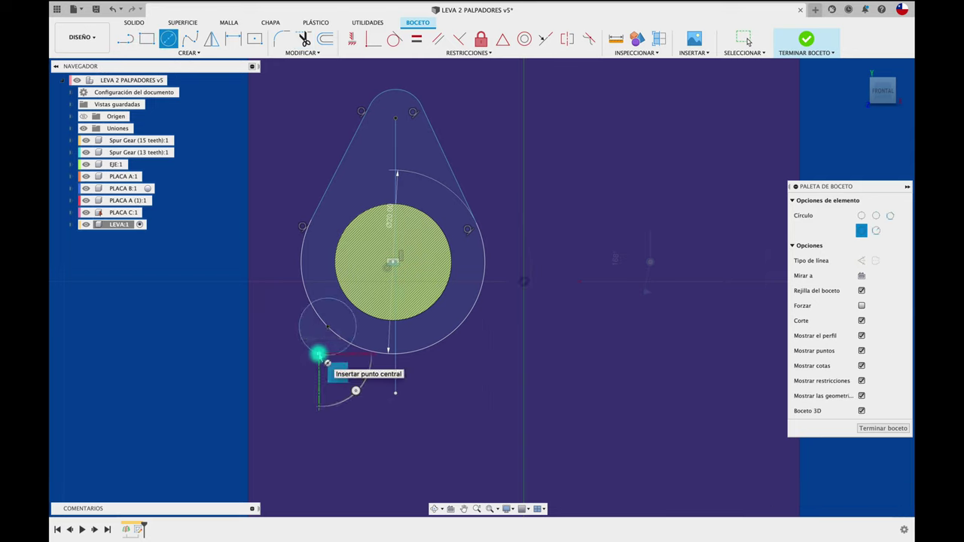
key(t)
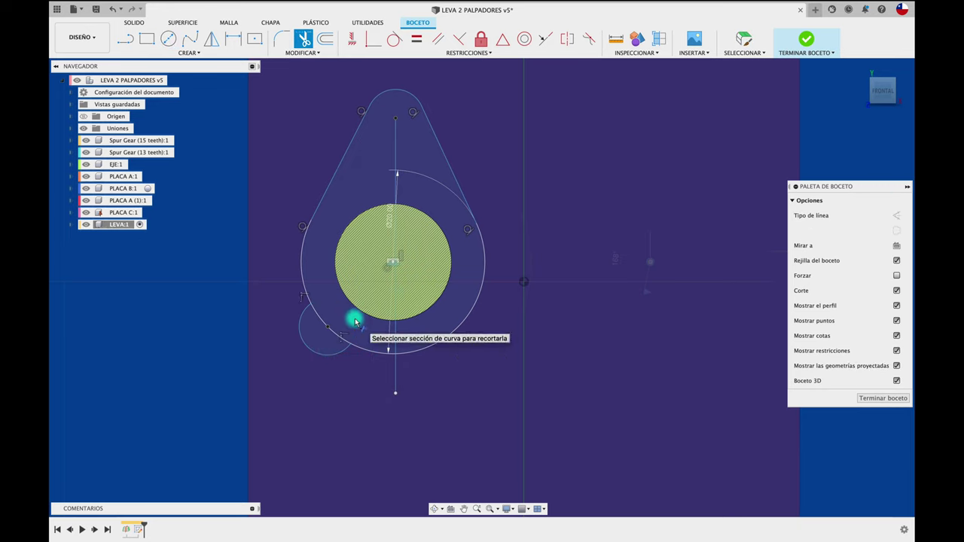
click(340, 340)
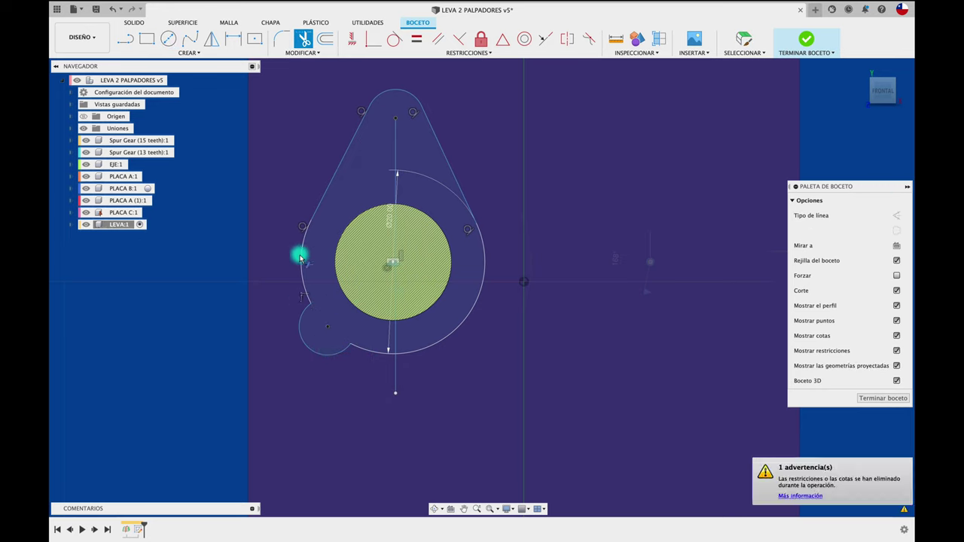
key(Escape)
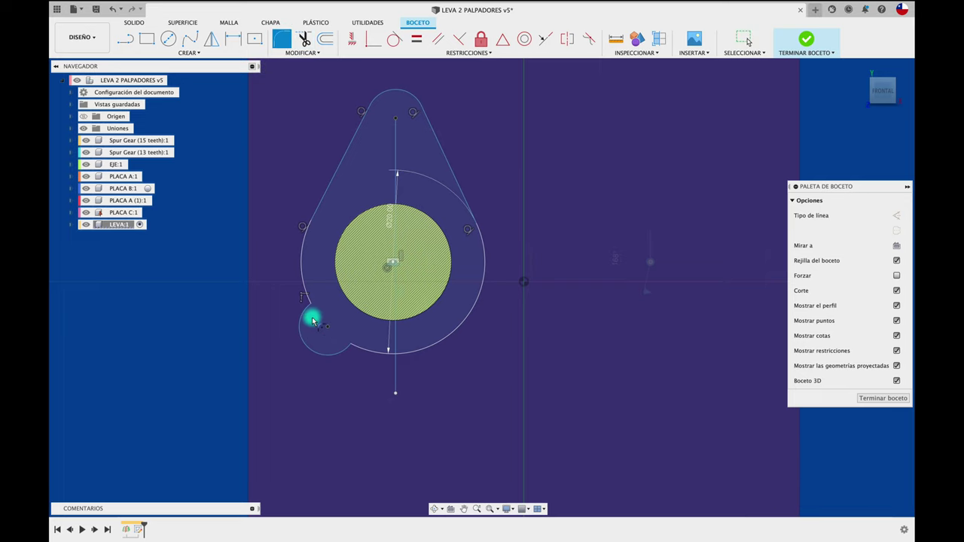
Step: Fillet the small lobe's upper corner at R5 and its lower corner at R8
click(304, 303)
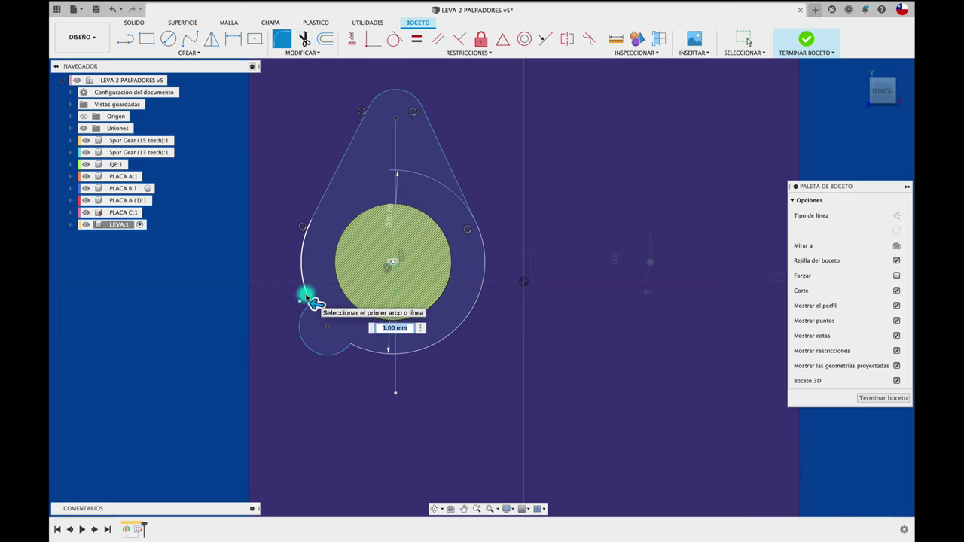
scroll(306, 302, up, 2)
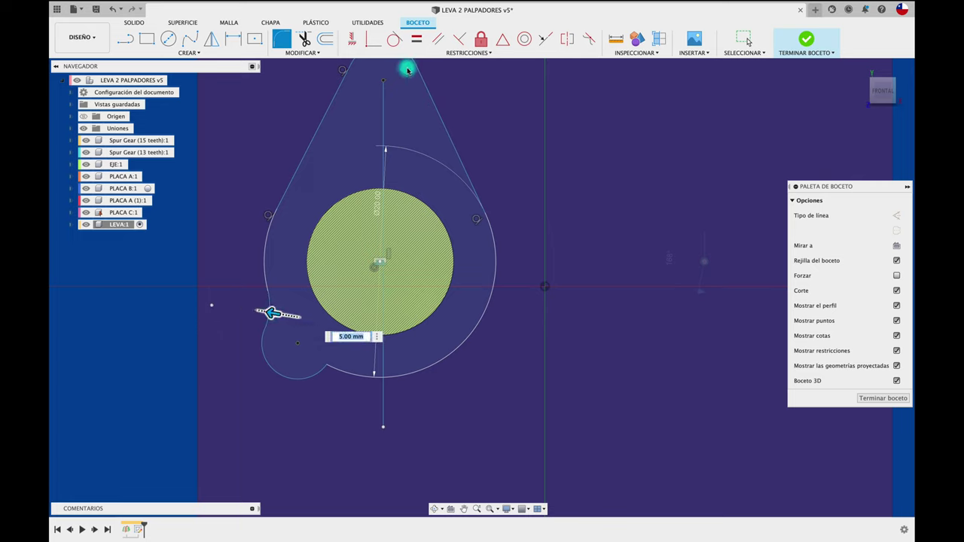
click(291, 234)
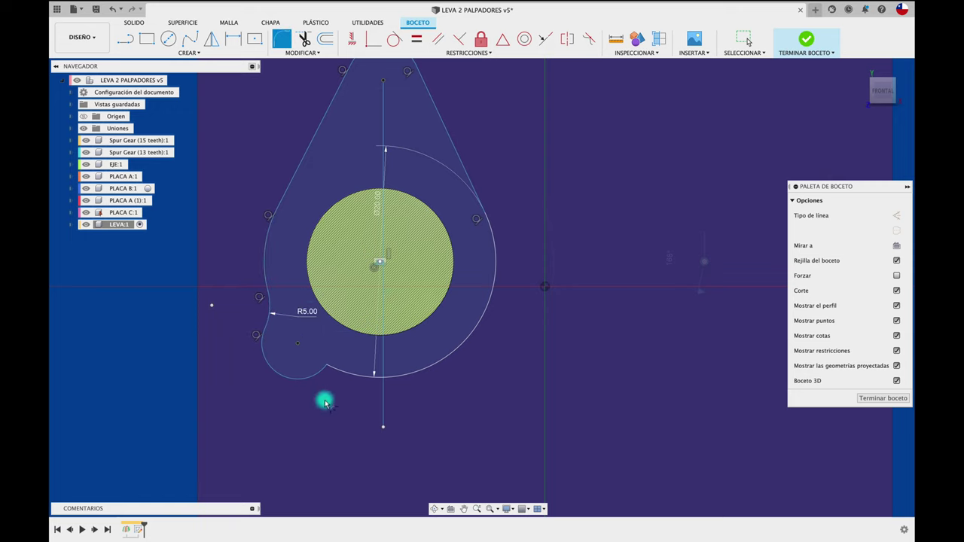
click(331, 369)
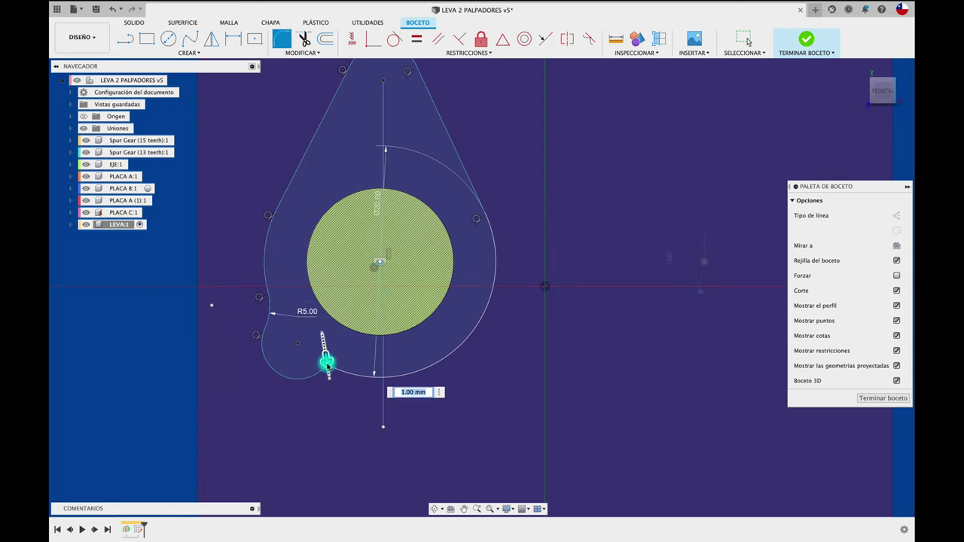
drag(326, 363, 329, 373)
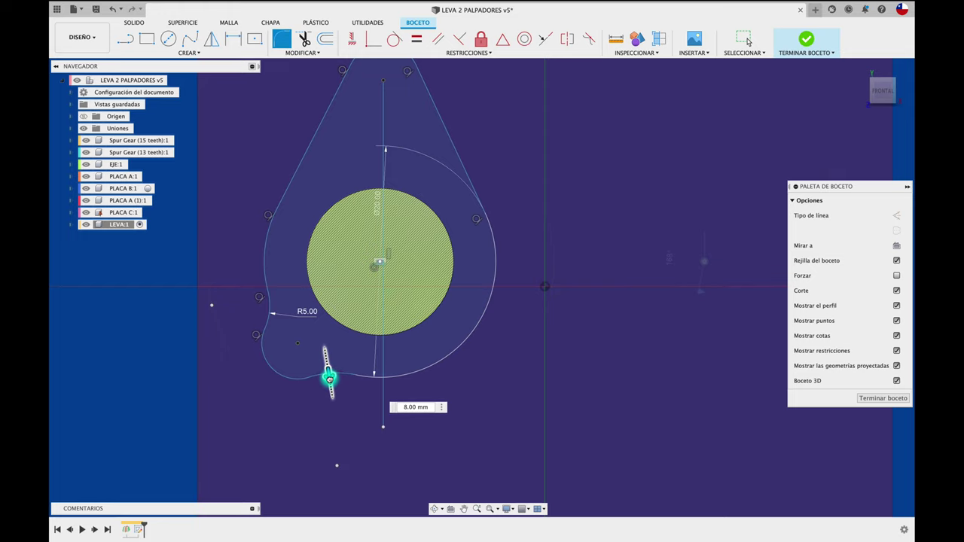
key(Return)
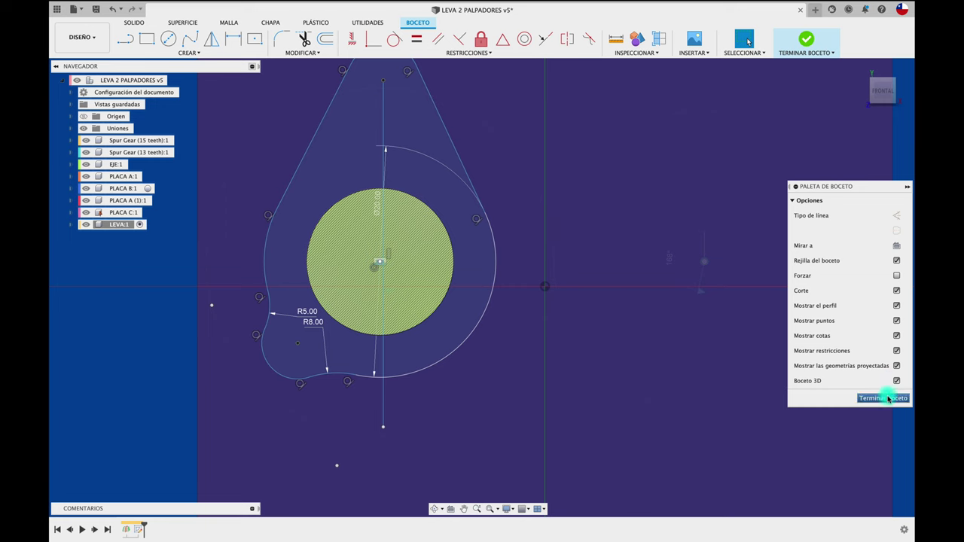
Step: Finish the cam sketch and extrude its profile 3 mm, Symmetric, measured as Whole Length
click(889, 399)
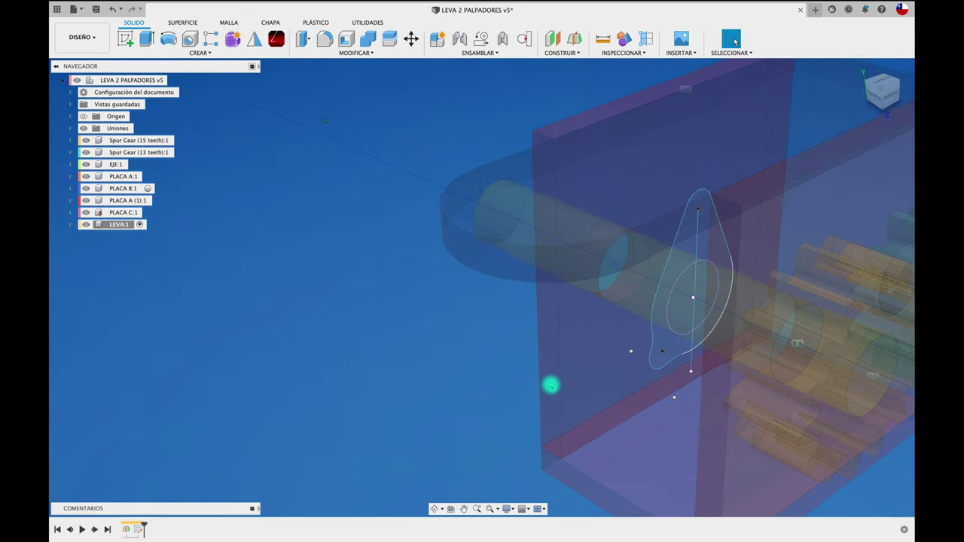
key(e)
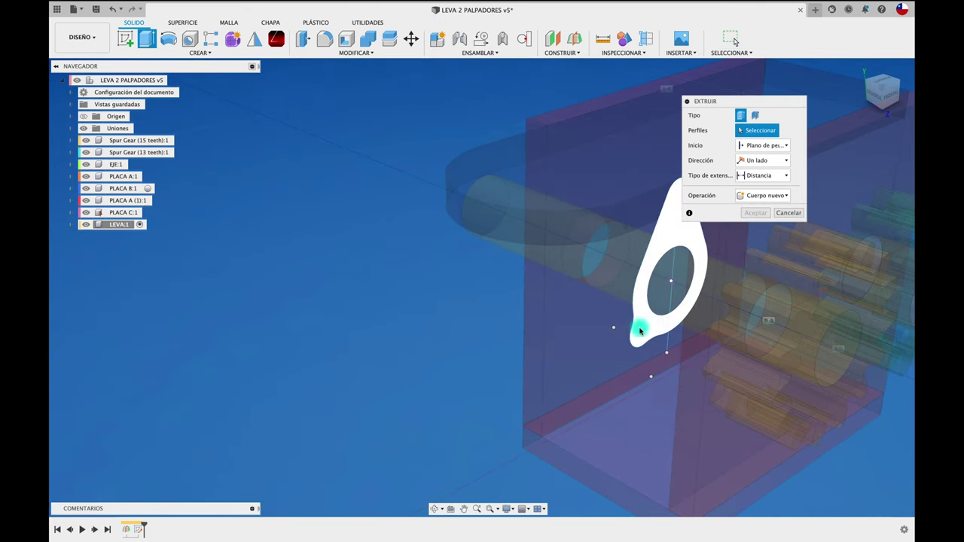
click(654, 327)
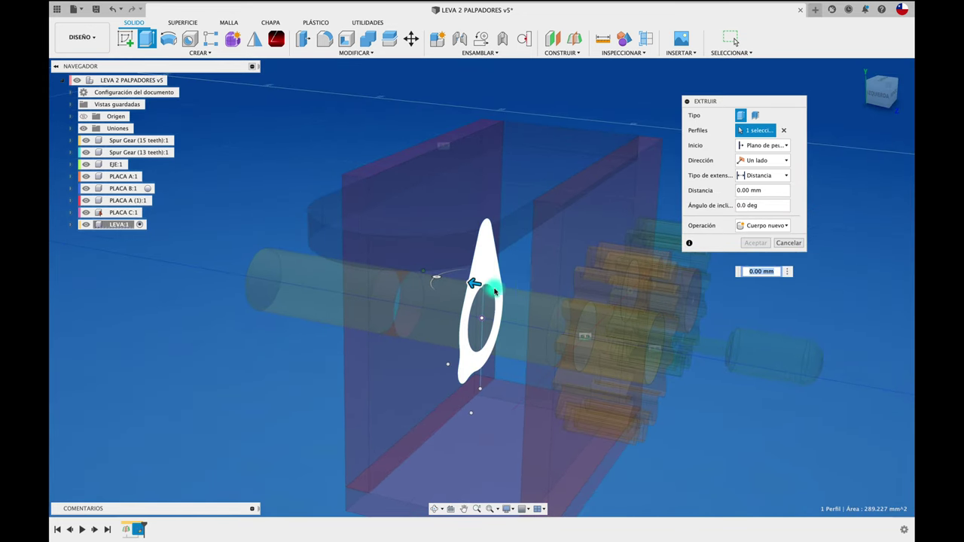
drag(467, 282, 456, 280)
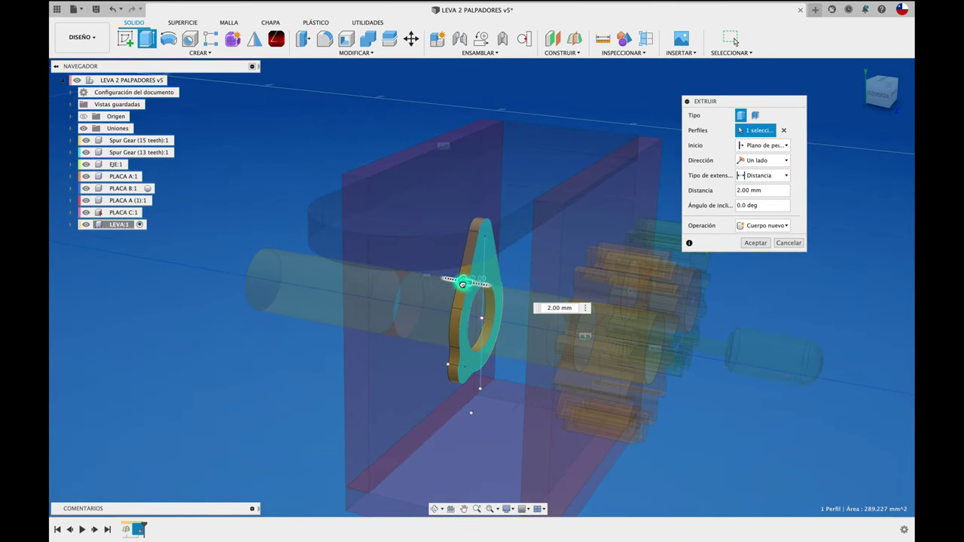
click(769, 161)
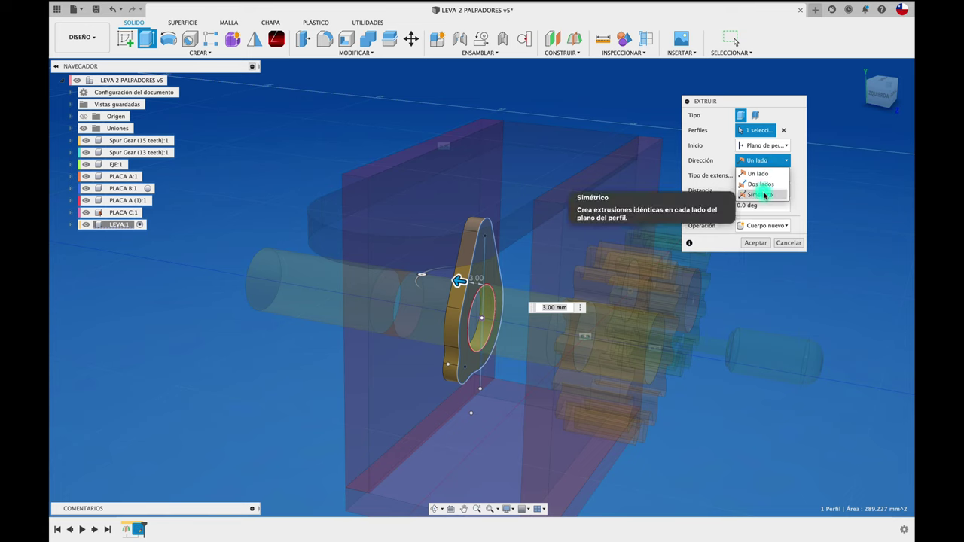
click(759, 194)
click(755, 193)
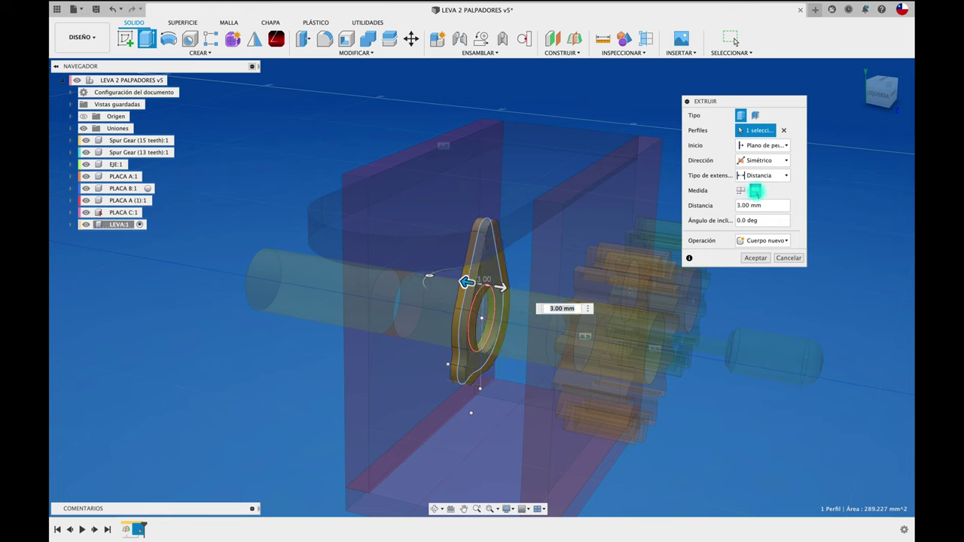
click(765, 207)
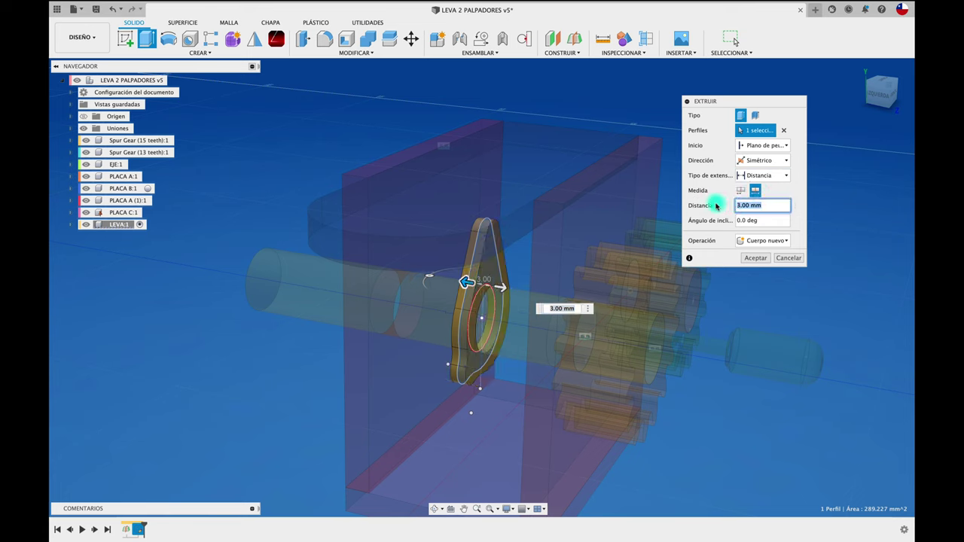
text(5)
Step: Complete the cam extrusion, reactivate the top-level assembly, and turn the gears to inspect it
click(762, 258)
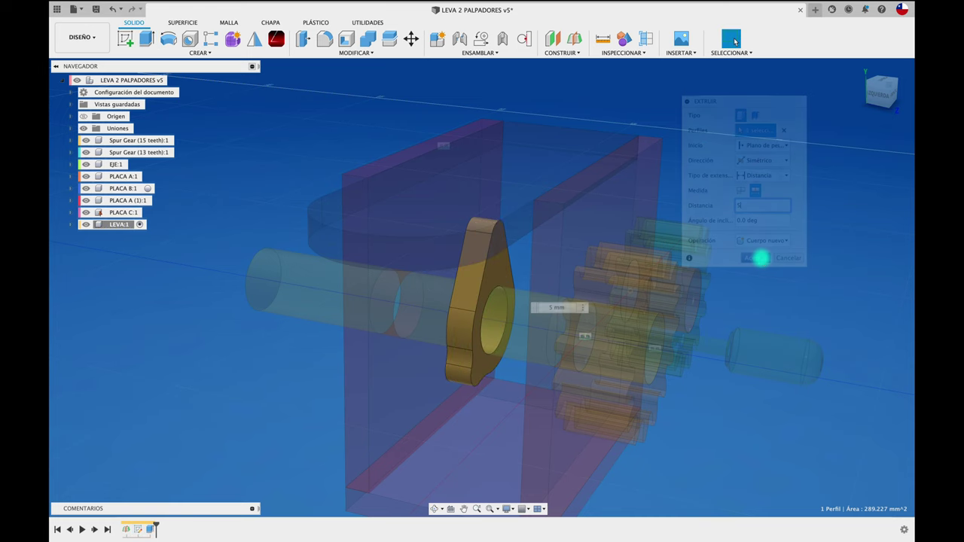
click(178, 80)
shift+middle_drag(262, 152, 724, 299)
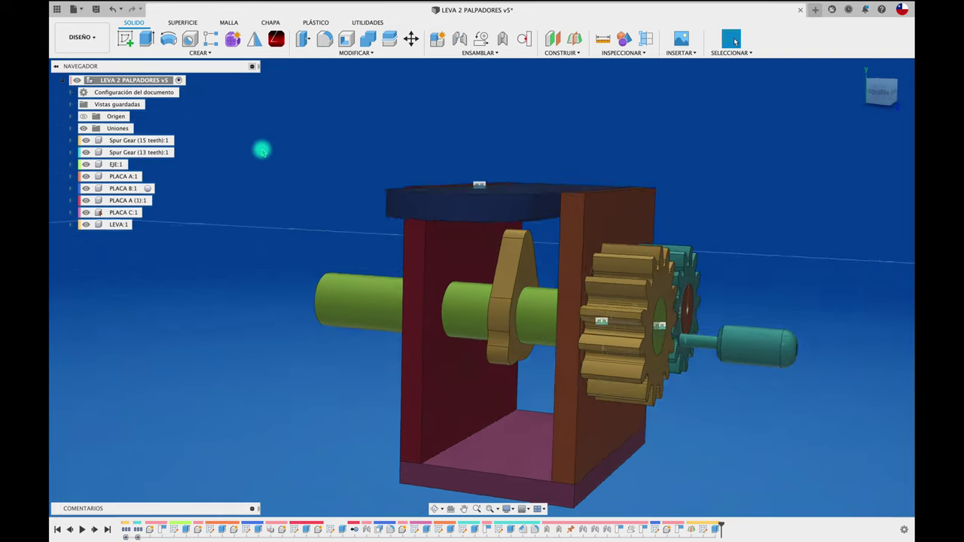
drag(724, 299, 764, 338)
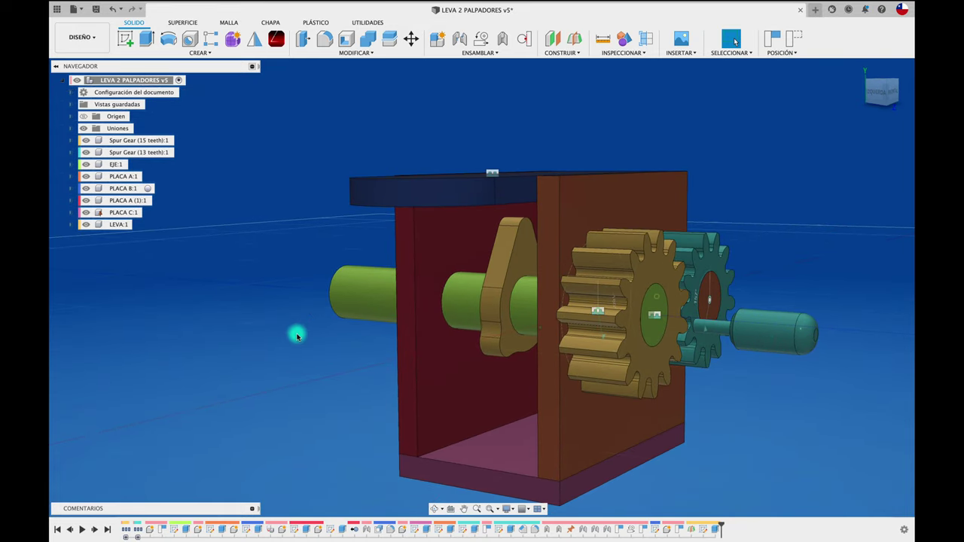
shift+scroll(297, 334, left, 5)
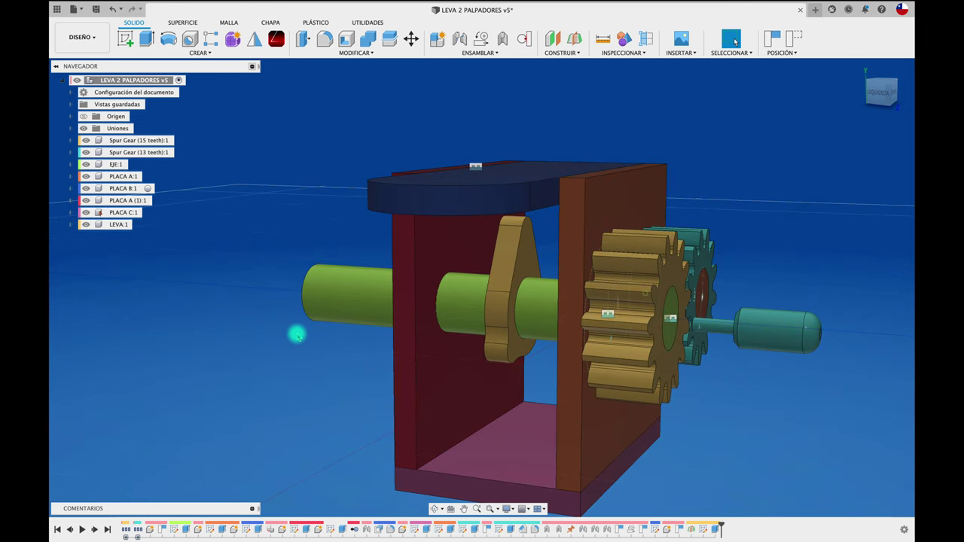
shift+middle_drag(296, 334, 368, 193)
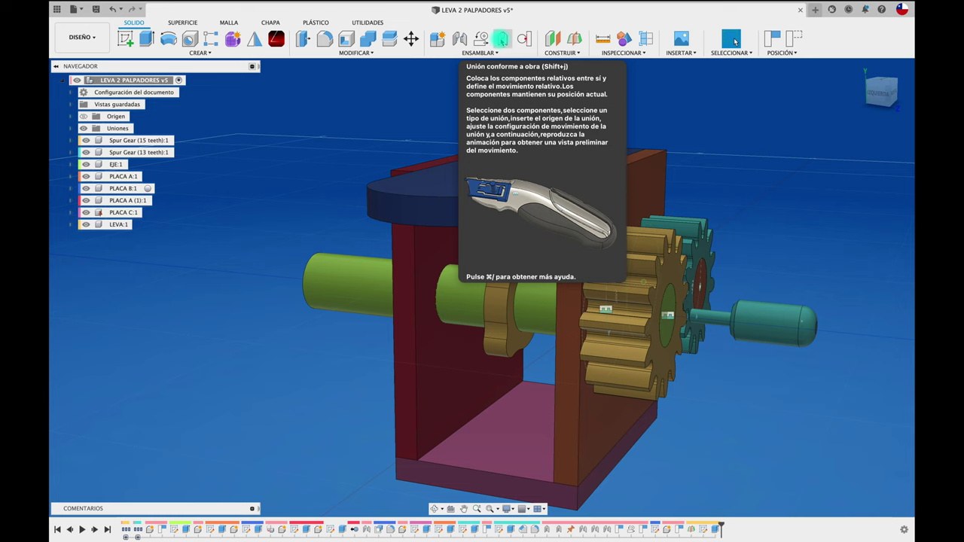
Step: Lock the cam to the shaft with a rigid as-built joint and turn the shaft to test it
click(501, 38)
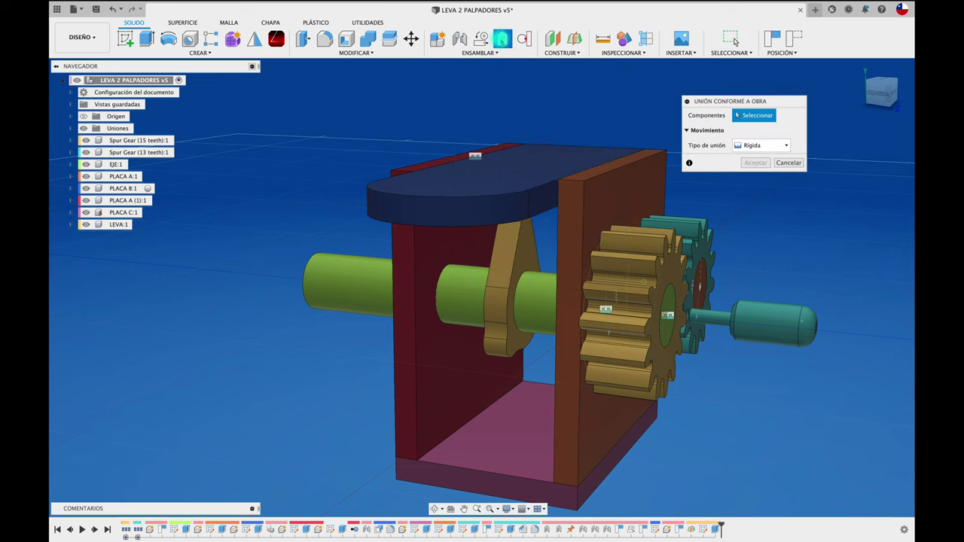
click(523, 261)
click(542, 311)
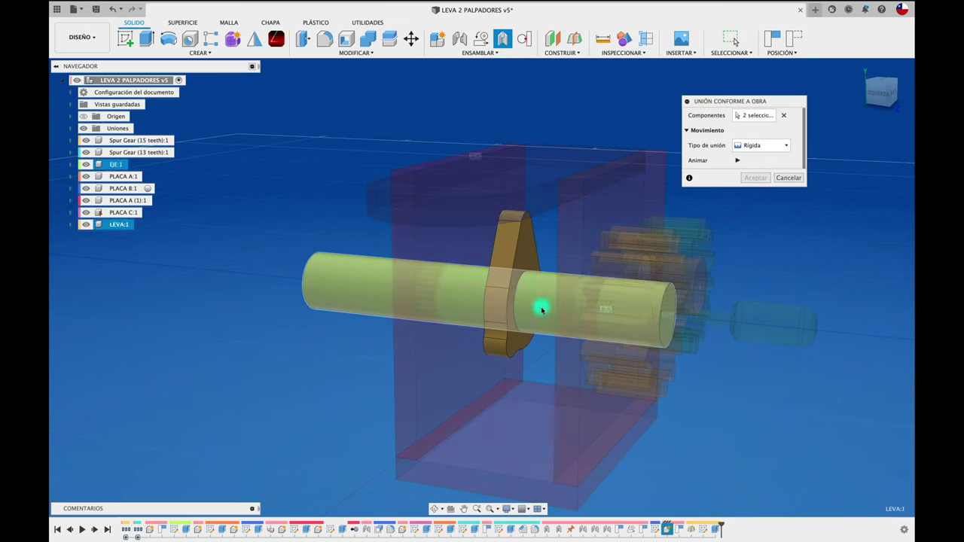
click(738, 160)
click(755, 178)
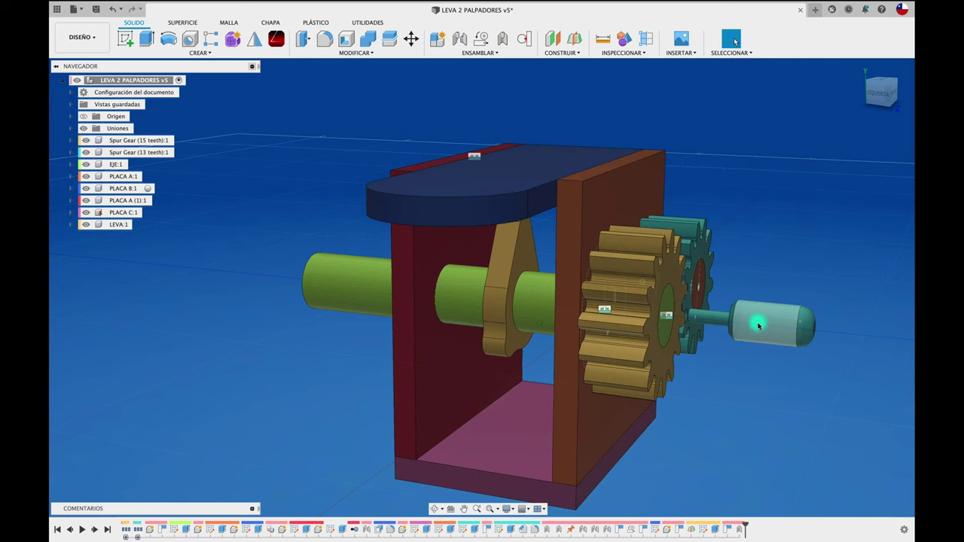
mouse_move(759, 324)
mouse_down()
mouse_move(766, 359)
mouse_move(626, 173)
mouse_up()
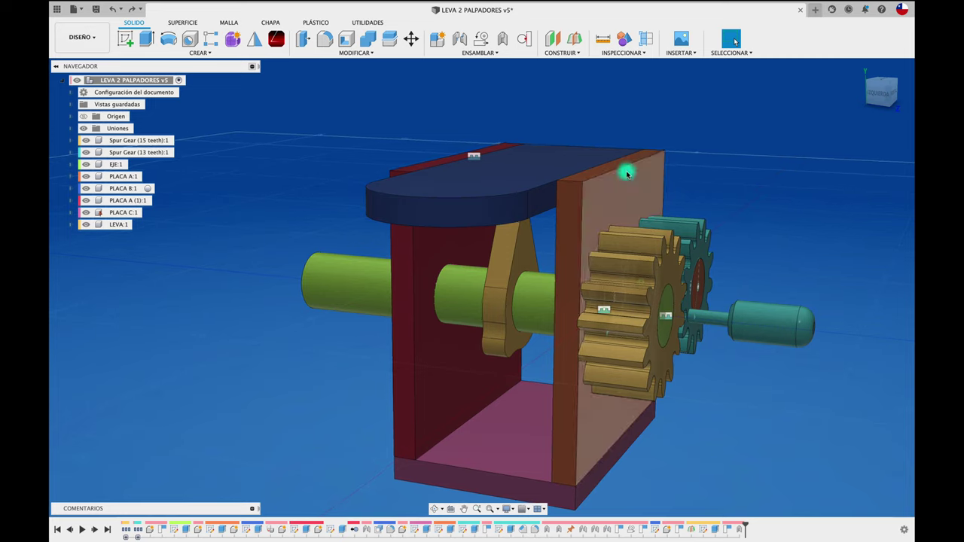
Step: Activate PLACA B:1 and start a sketch on its top face, viewed from the top
click(138, 189)
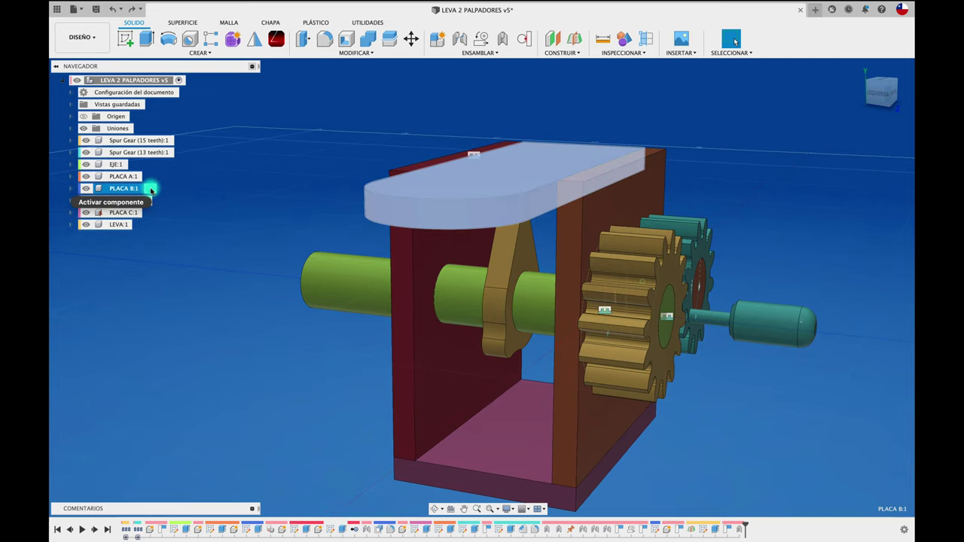
click(151, 189)
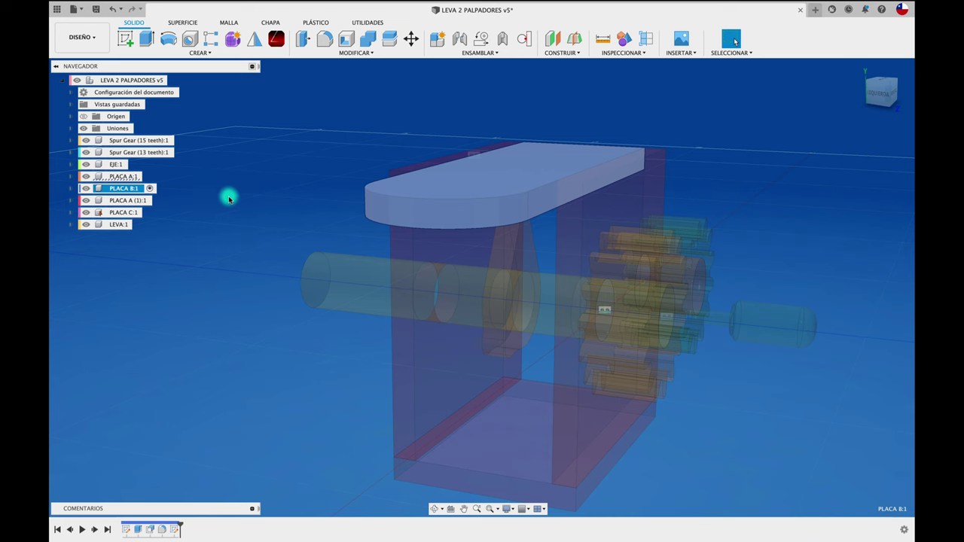
click(127, 41)
click(484, 178)
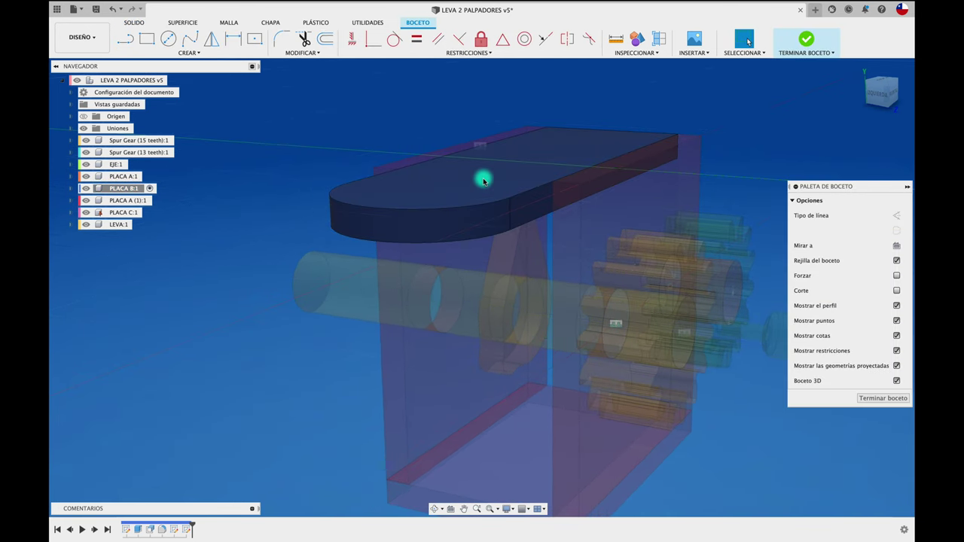
click(885, 85)
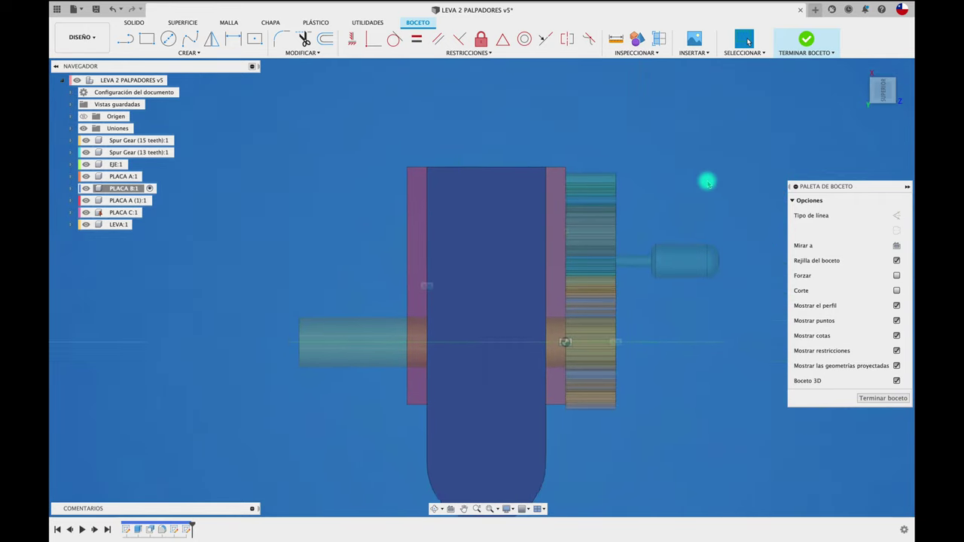
Step: Project the cam and shaft faces into the sketch as parallel reference lines
key(p)
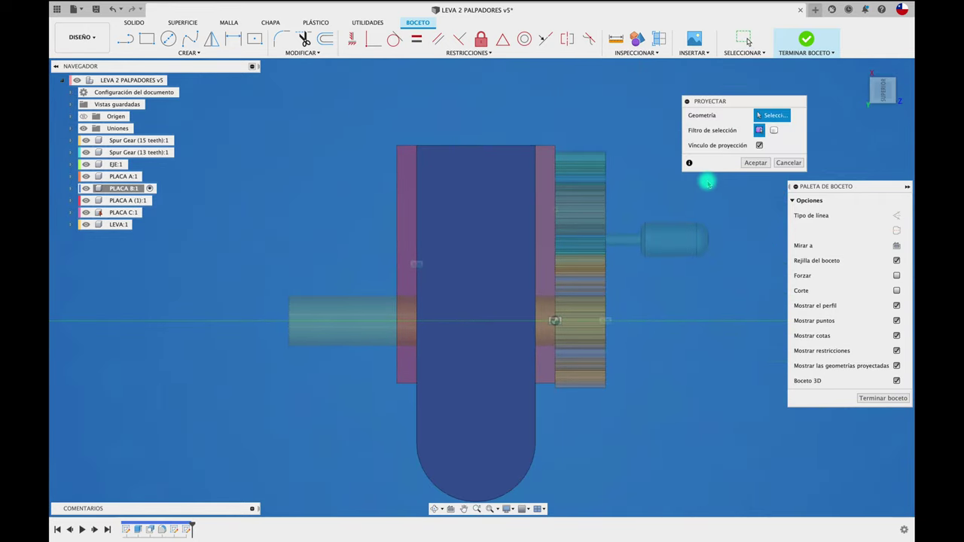
mouse_move(492, 344)
shift+middle_down()
mouse_move(479, 247)
mouse_move(435, 211)
mouse_move(307, 260)
shift+middle_up()
click(424, 228)
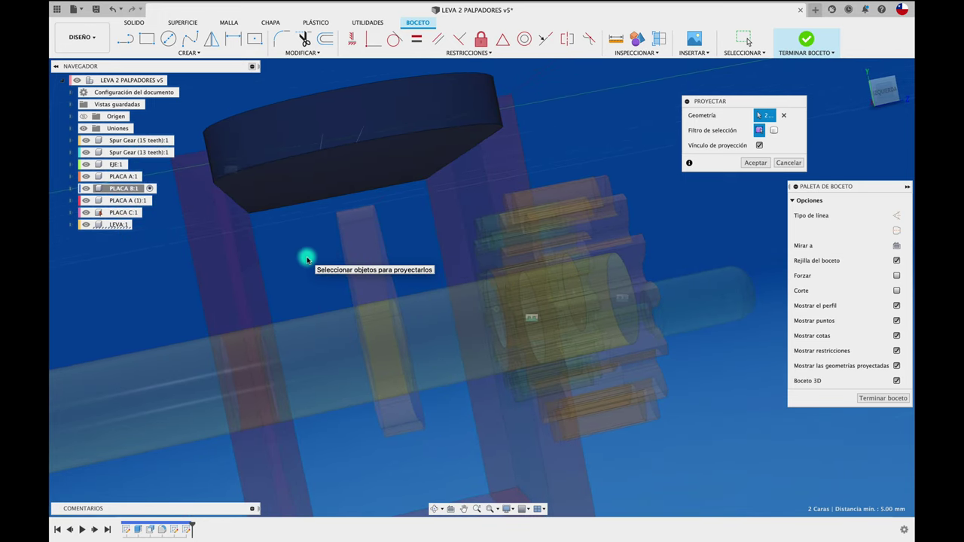
click(308, 329)
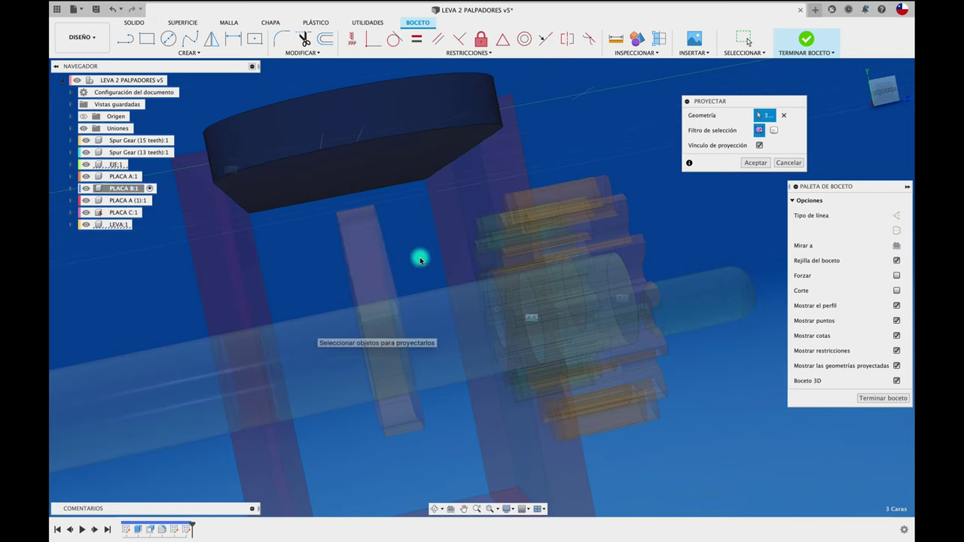
click(755, 163)
shift+middle_drag(757, 159, 748, 42)
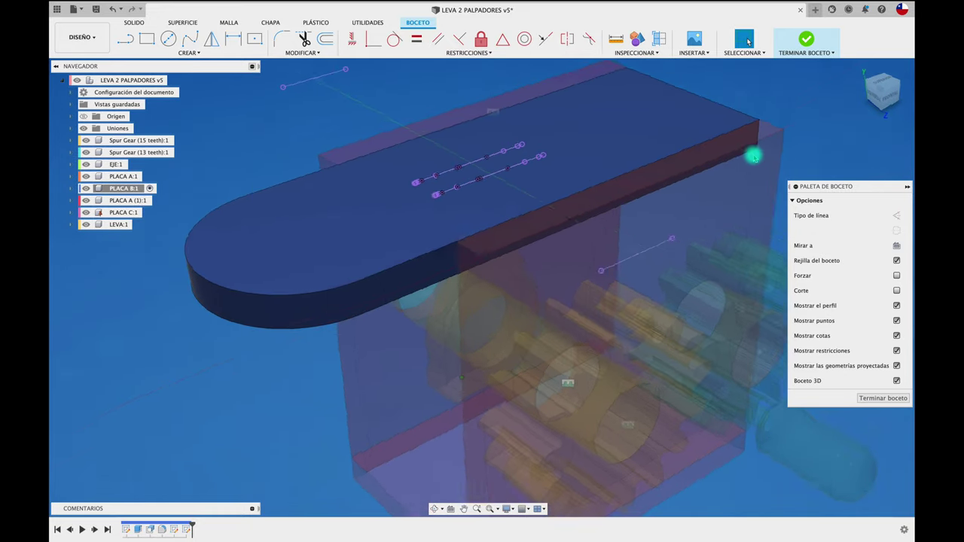
scroll(549, 189, up, 5)
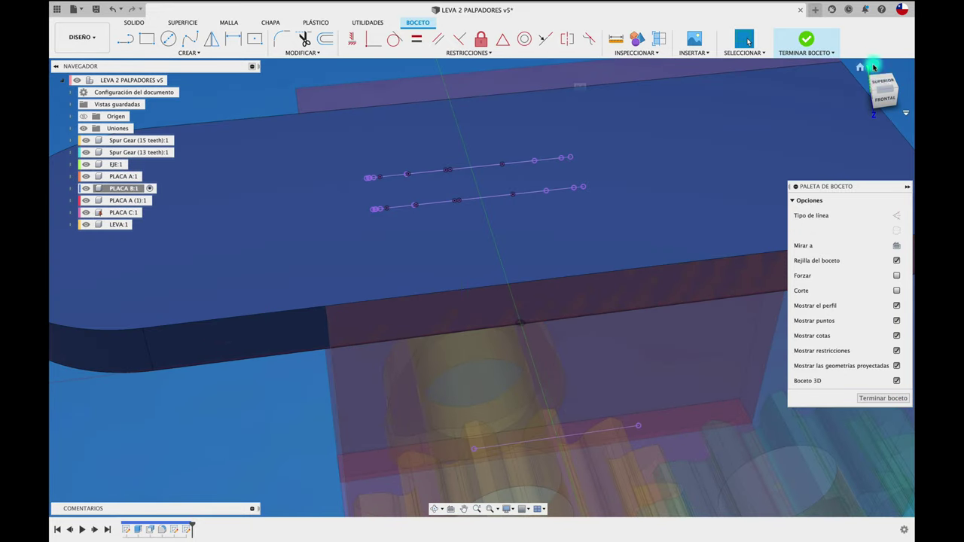
Step: Draw a vertical construction line joining the two projected parallel lines
click(885, 86)
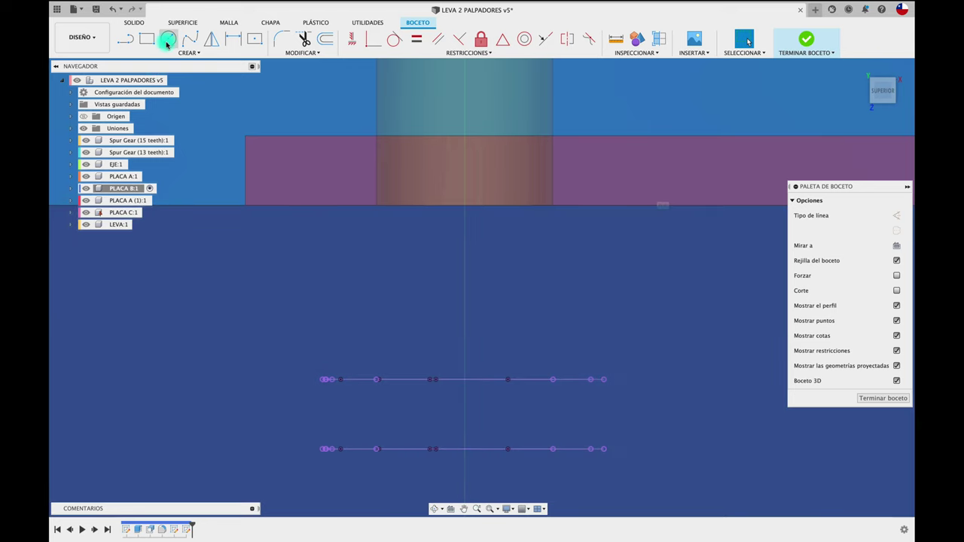
click(167, 42)
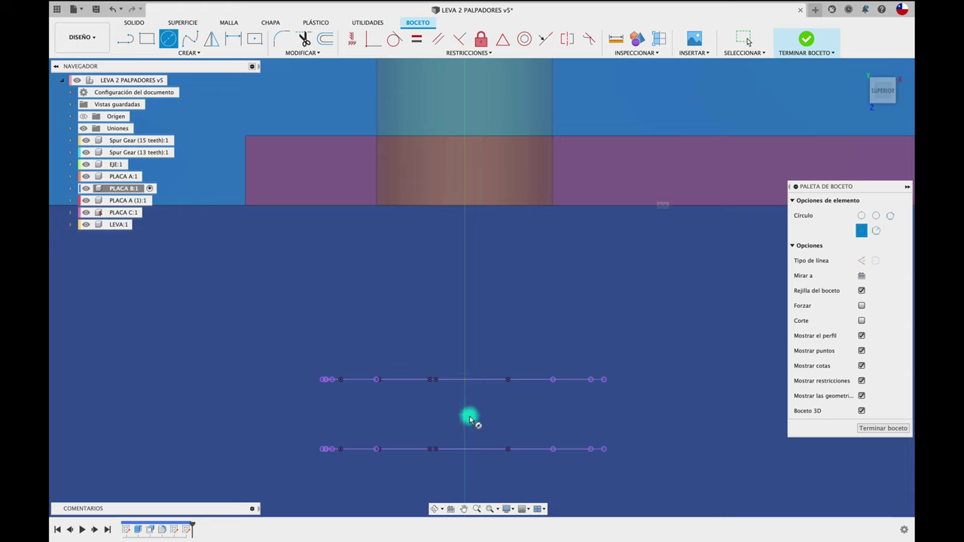
click(126, 39)
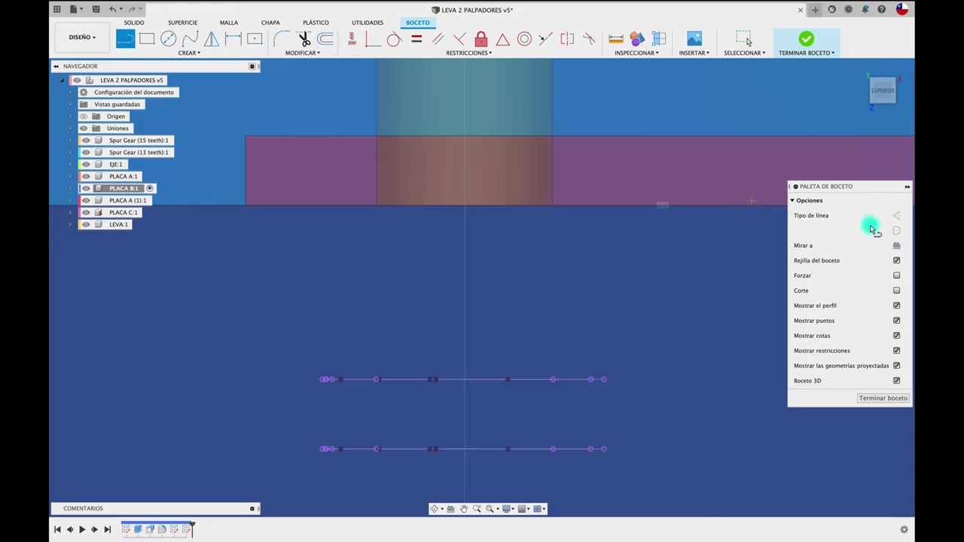
click(899, 217)
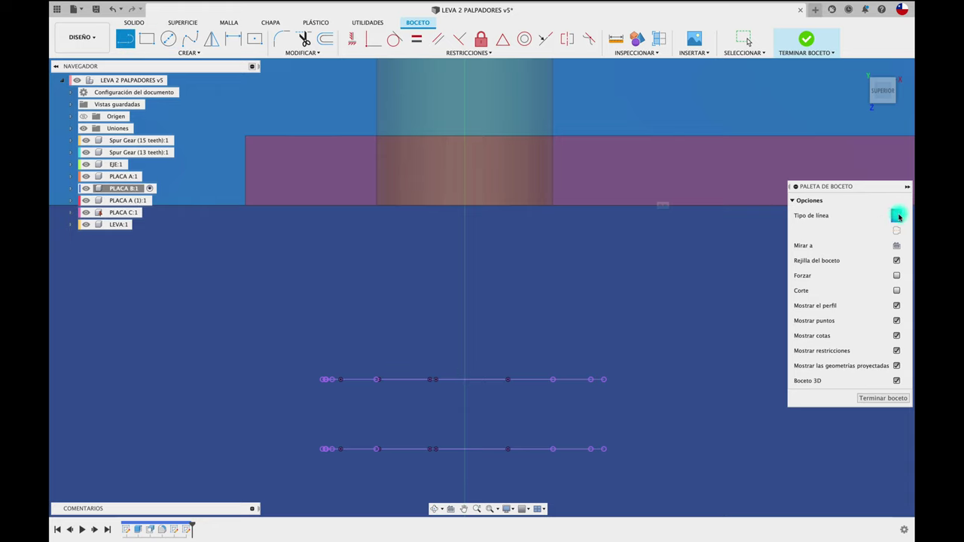
click(464, 380)
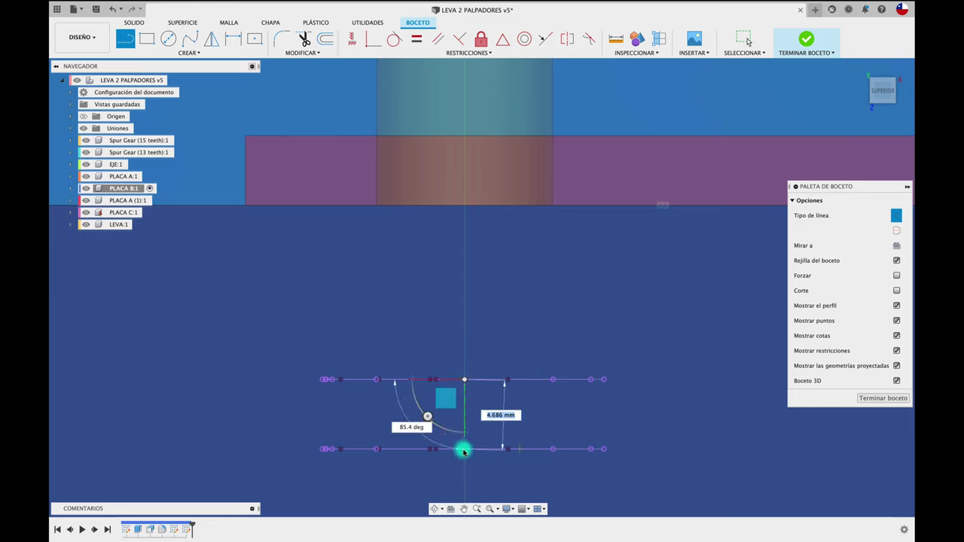
click(463, 448)
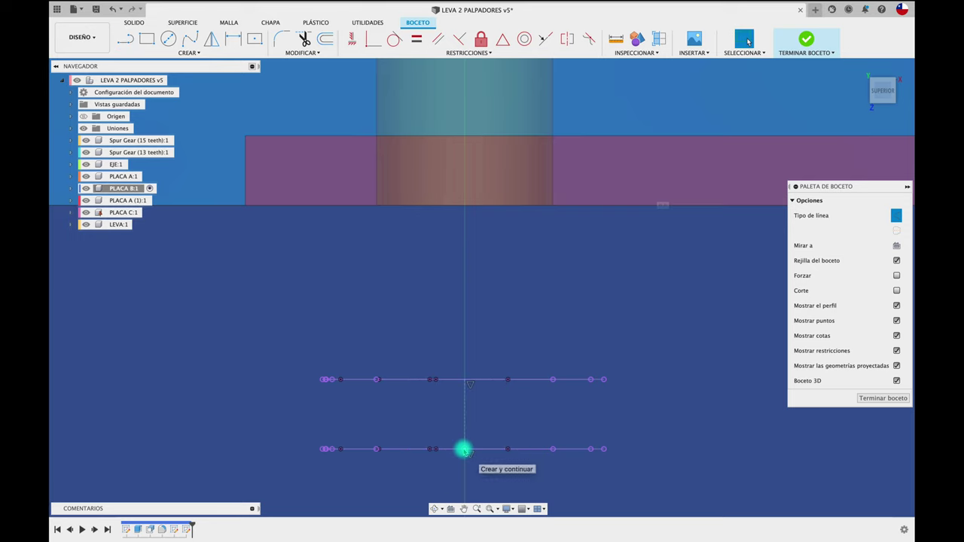
key(Escape)
Step: Draw a 5 mm diameter circle centred at the construction line's midpoint
click(168, 39)
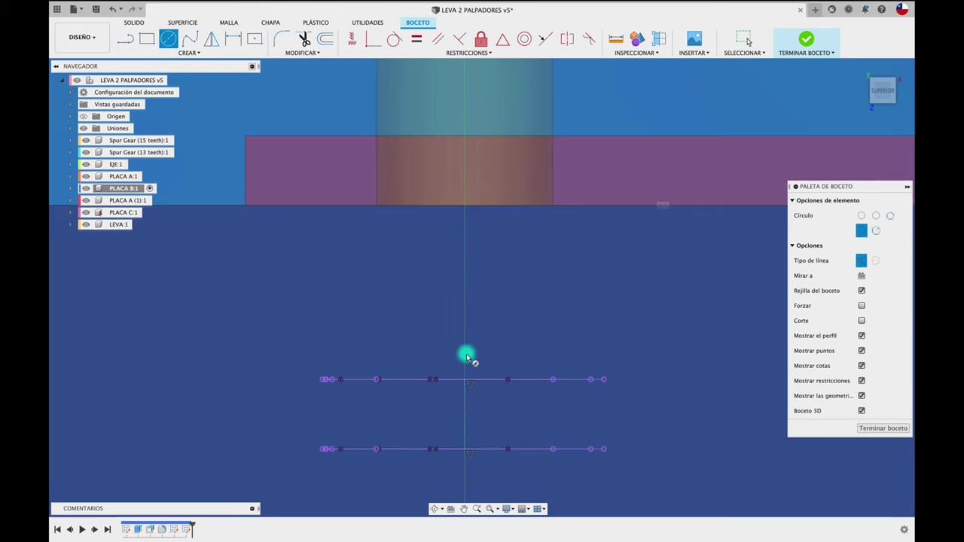
click(463, 413)
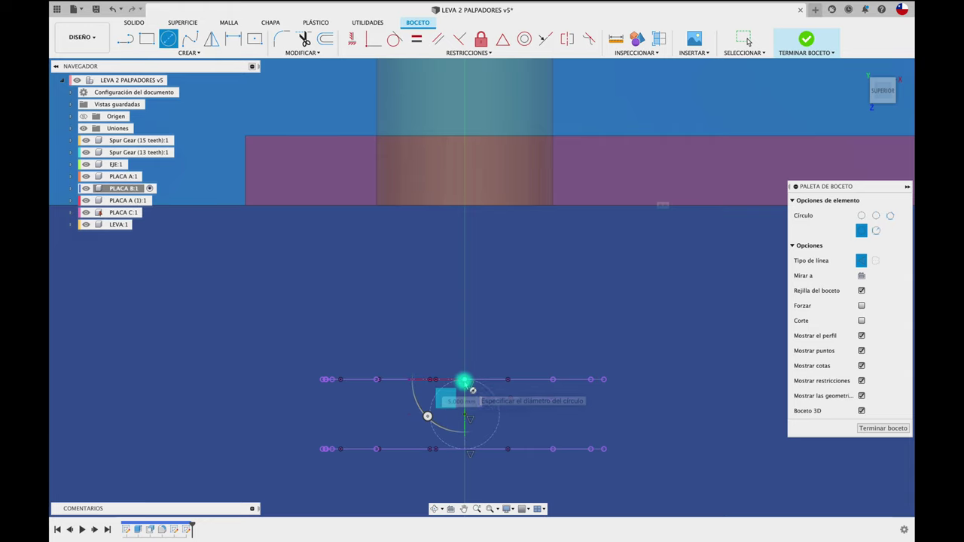
key(Return)
key(Escape)
click(490, 390)
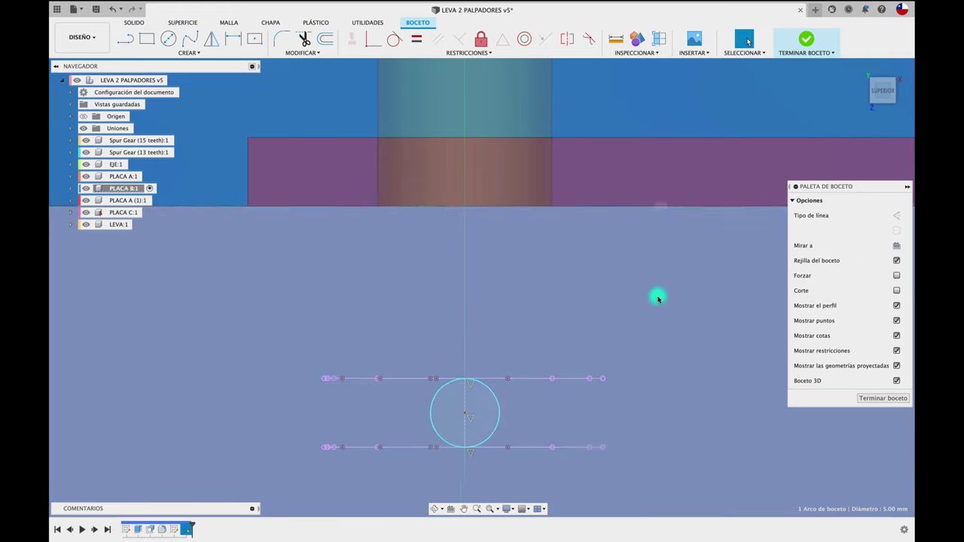
shift+middle_drag(655, 295, 862, 386)
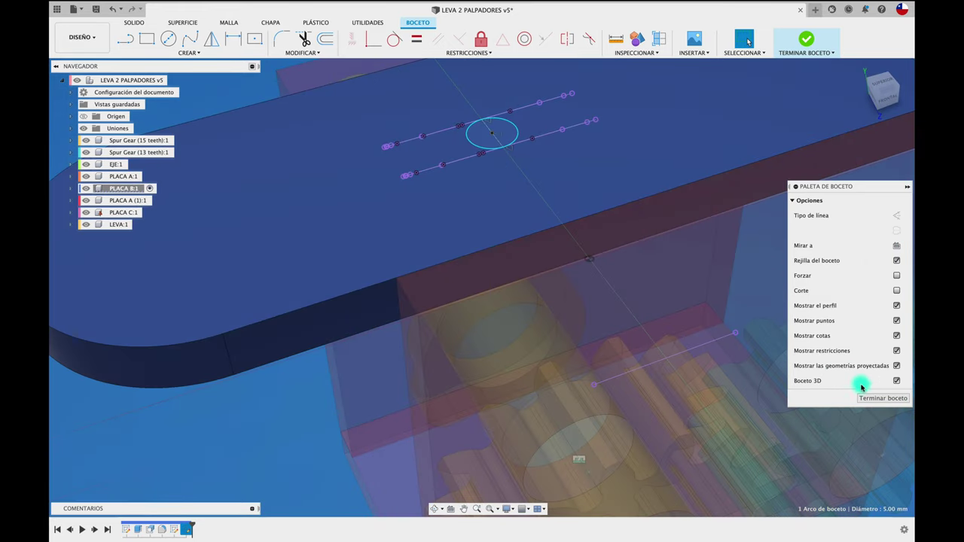
Step: Cut the 5 mm circle 4 mm into PLACA B to make a hole through the plate
click(884, 401)
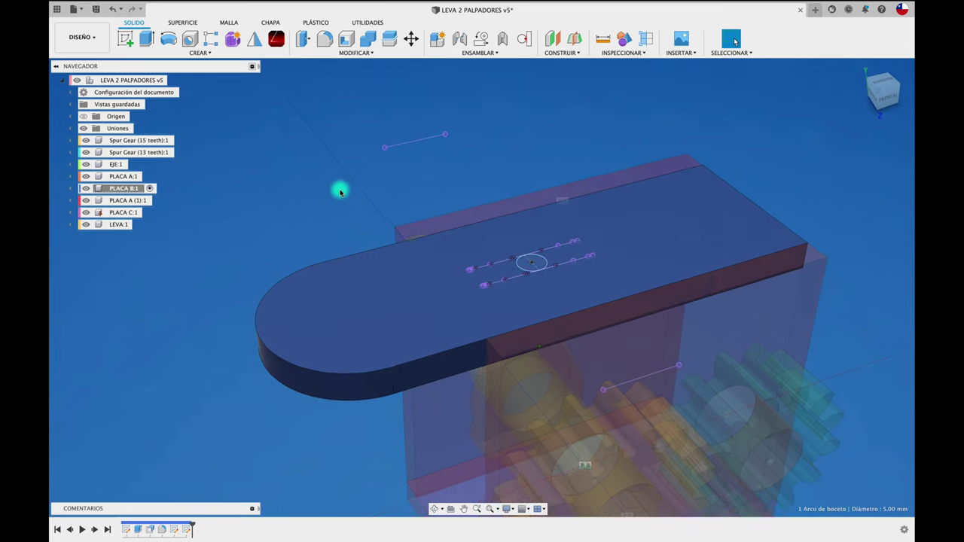
key(e)
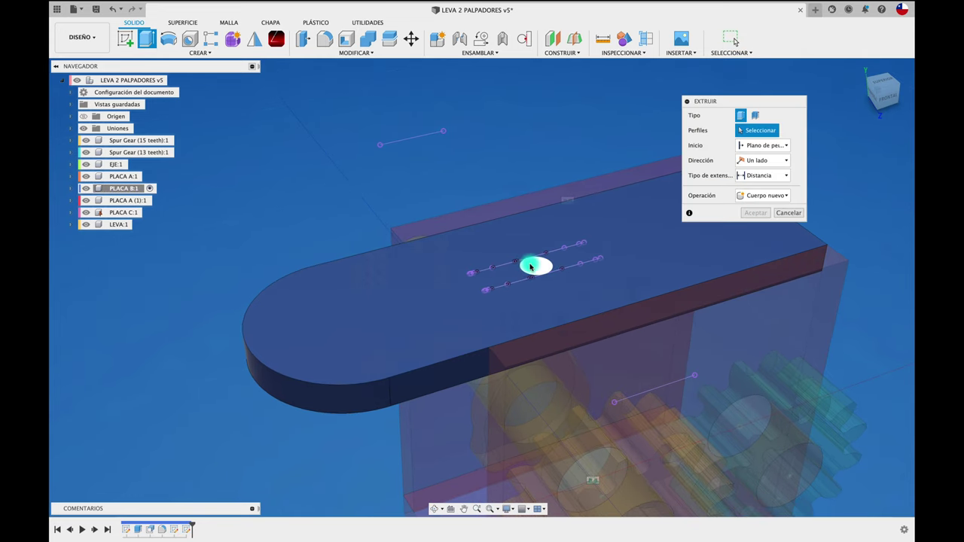
click(531, 268)
drag(532, 268, 536, 280)
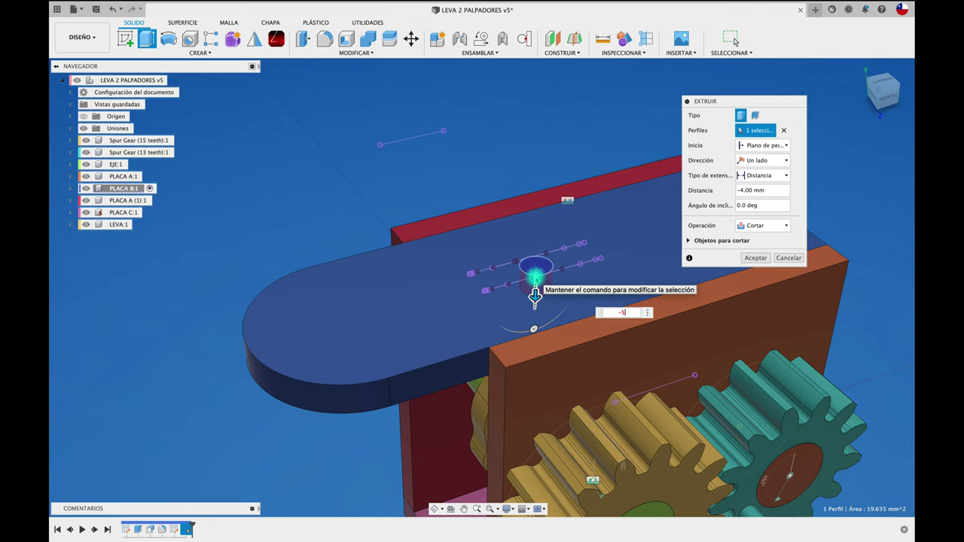
click(755, 257)
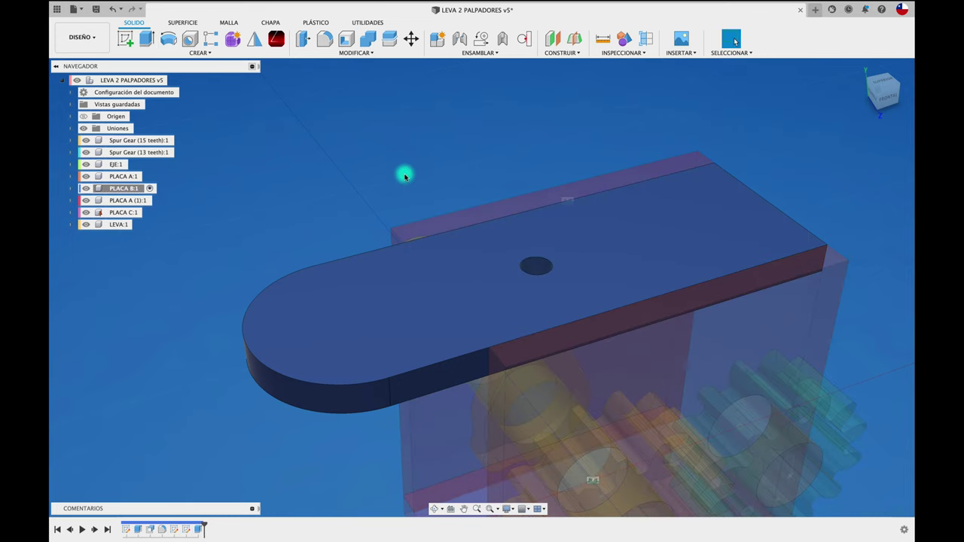
click(150, 80)
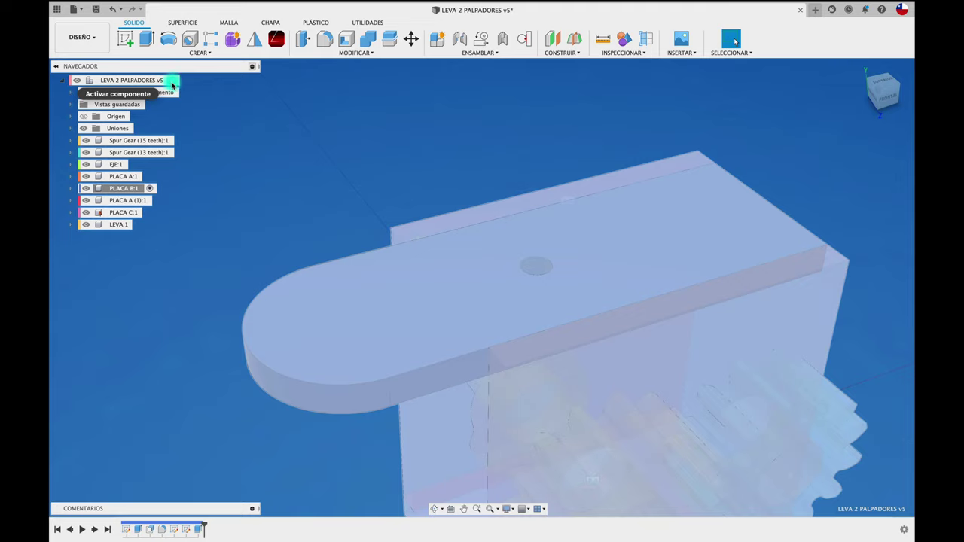
Step: Activate the top-level LEVA 2 PALPADORES v5 assembly and zoom to view the holed plate
click(173, 82)
click(362, 125)
shift+scroll(362, 126, down, 10)
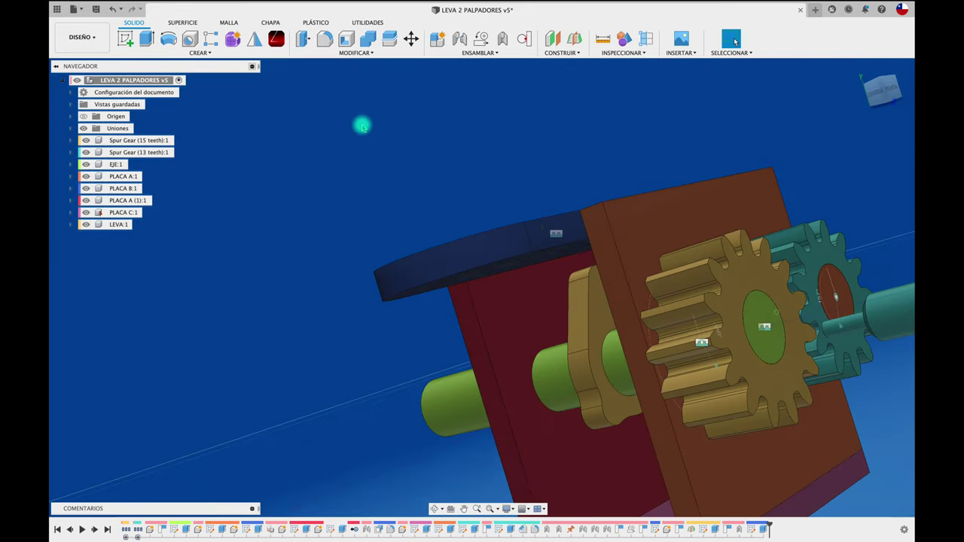
shift+scroll(362, 126, up, 3)
shift+scroll(362, 127, up, 3)
shift+scroll(362, 127, up, 3)
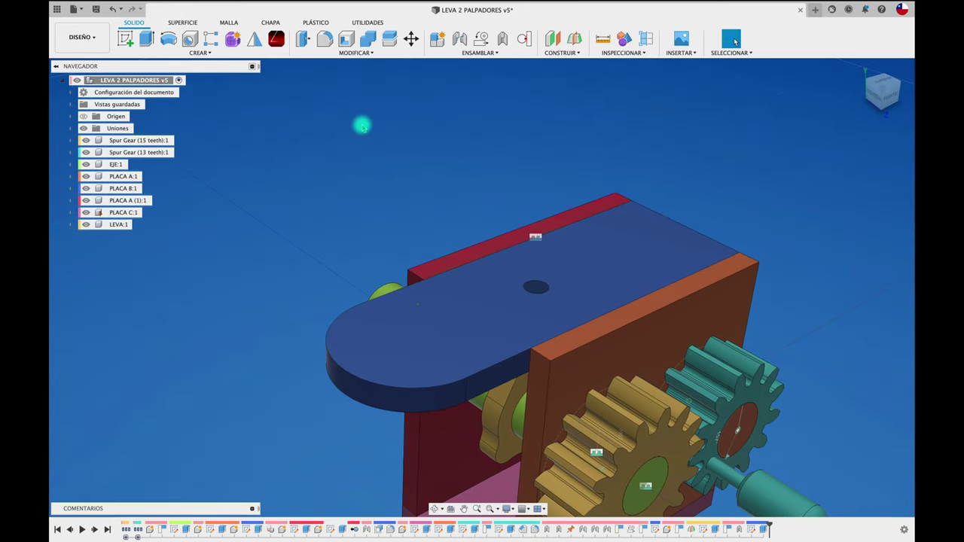
shift+scroll(363, 126, up, 3)
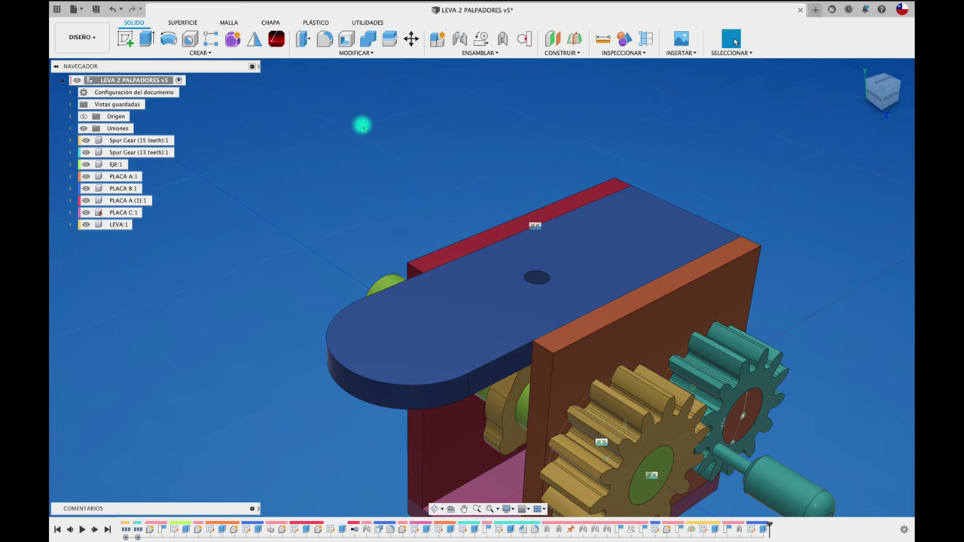
shift+scroll(318, 101, up, 3)
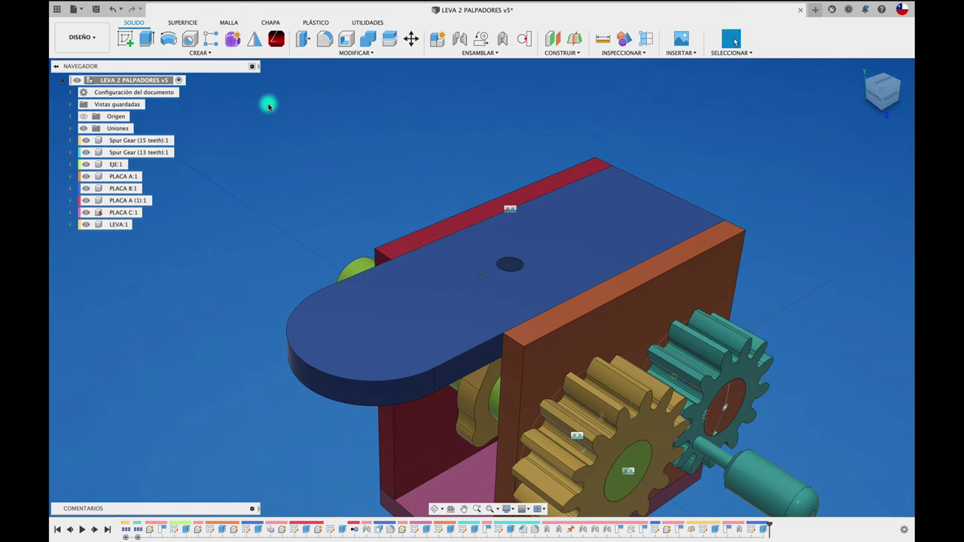
Step: Create a new component named PALPADOR under the root assembly
right_click(150, 82)
click(159, 86)
text(PALPADOR)
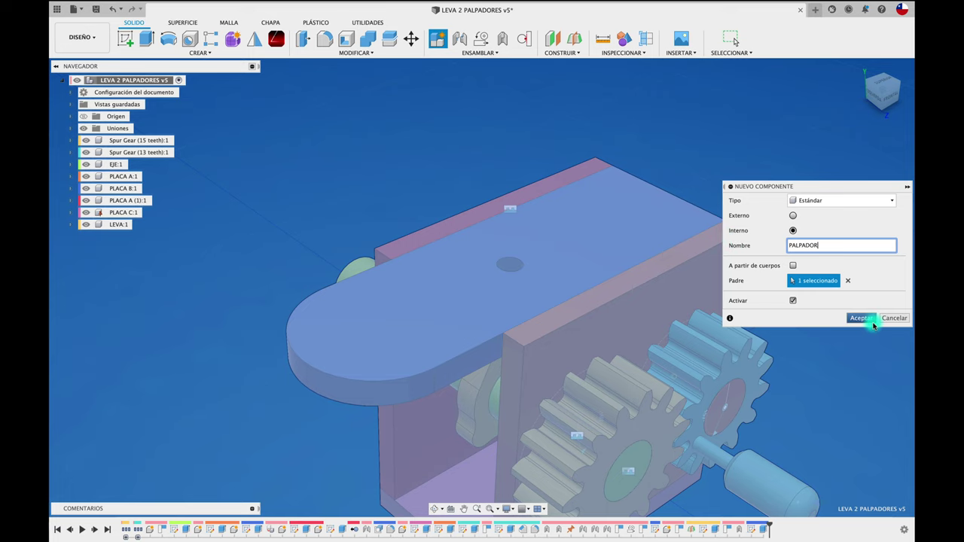
click(869, 319)
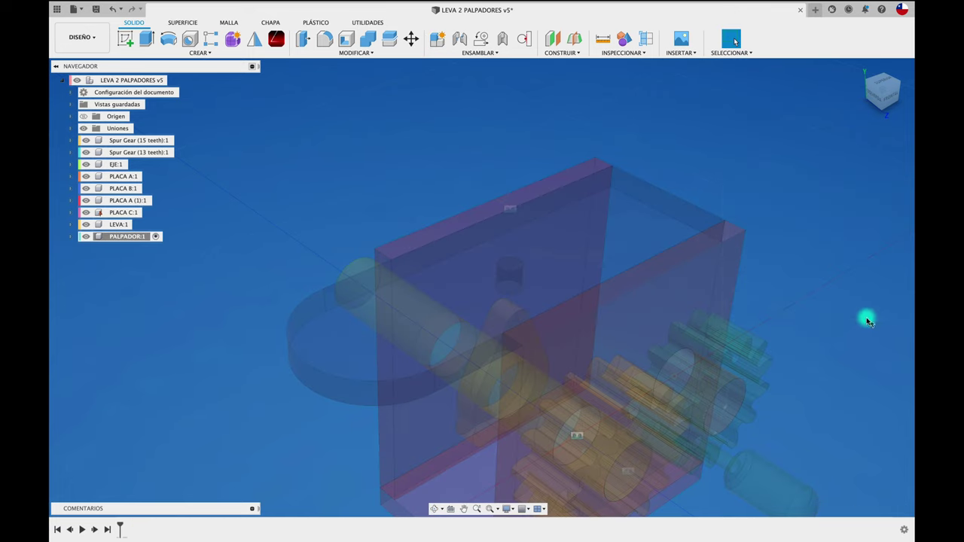
Step: Sketch in PALPADOR by projecting the plate hole's circular edge, then finish the sketch
click(126, 39)
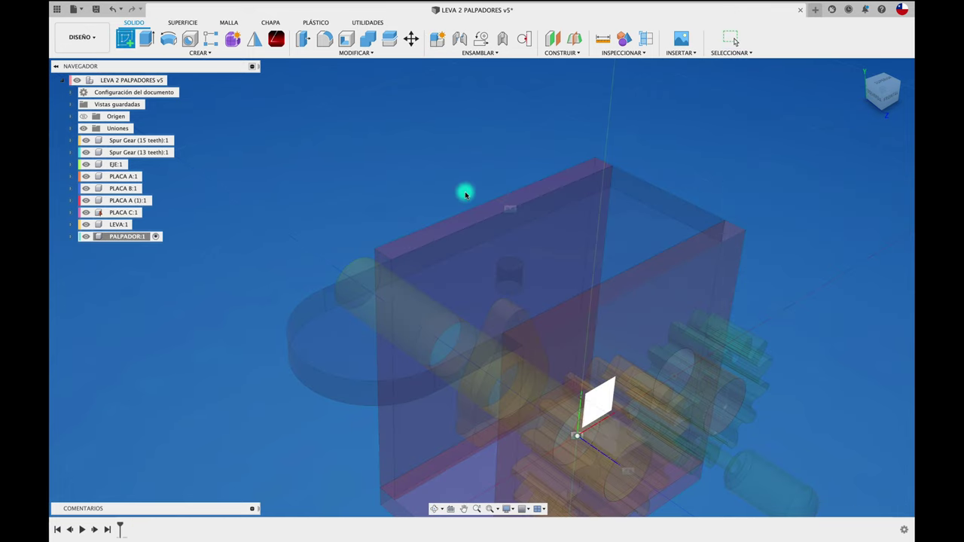
click(515, 241)
key(p)
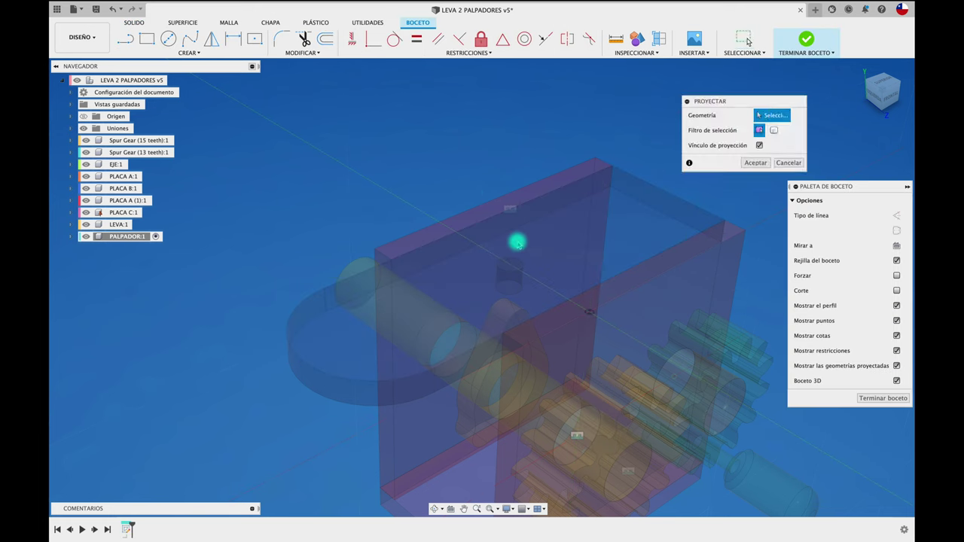
click(515, 259)
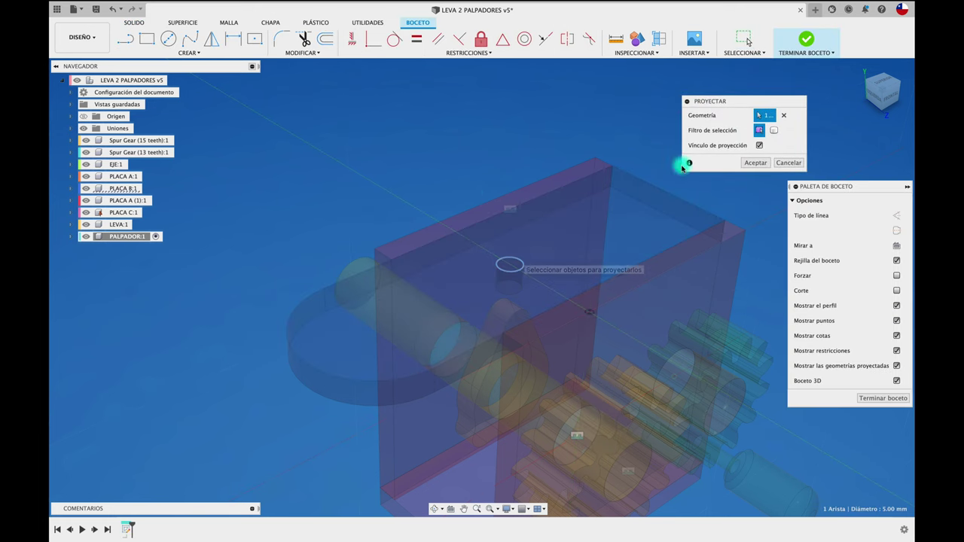
click(755, 162)
key(e)
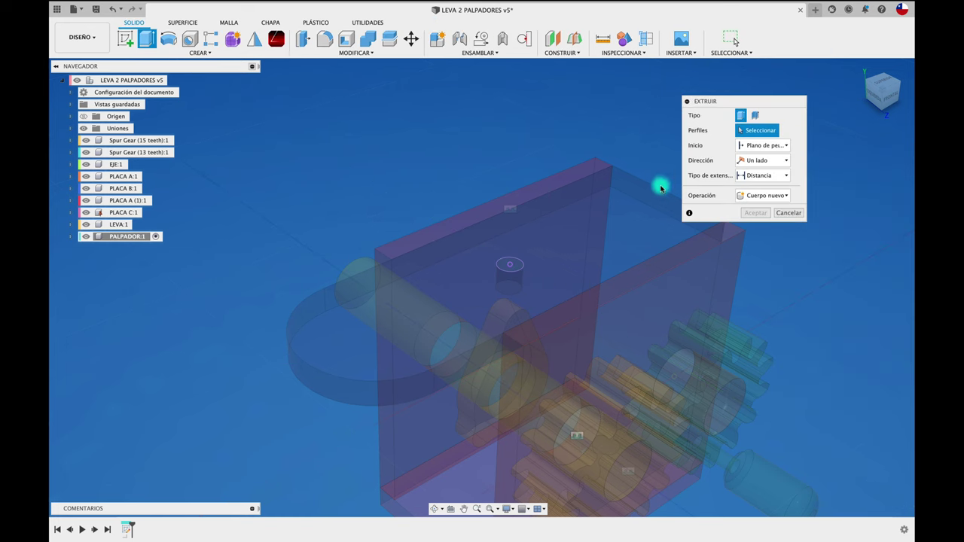
Step: Extrude the projected hole circle 65 mm upward to form the follower rod
click(515, 267)
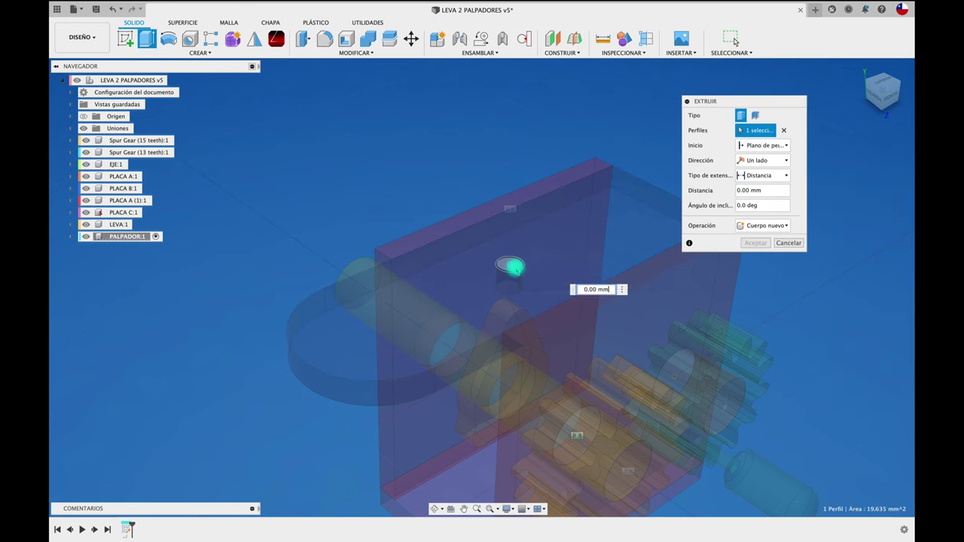
drag(512, 258, 516, 120)
shift+middle_drag(516, 124, 570, 217)
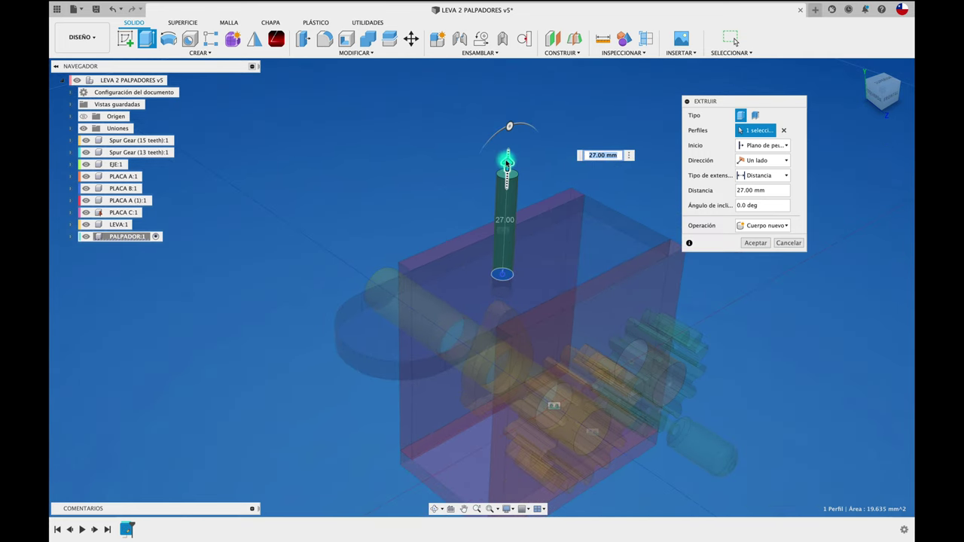
drag(508, 163, 515, 54)
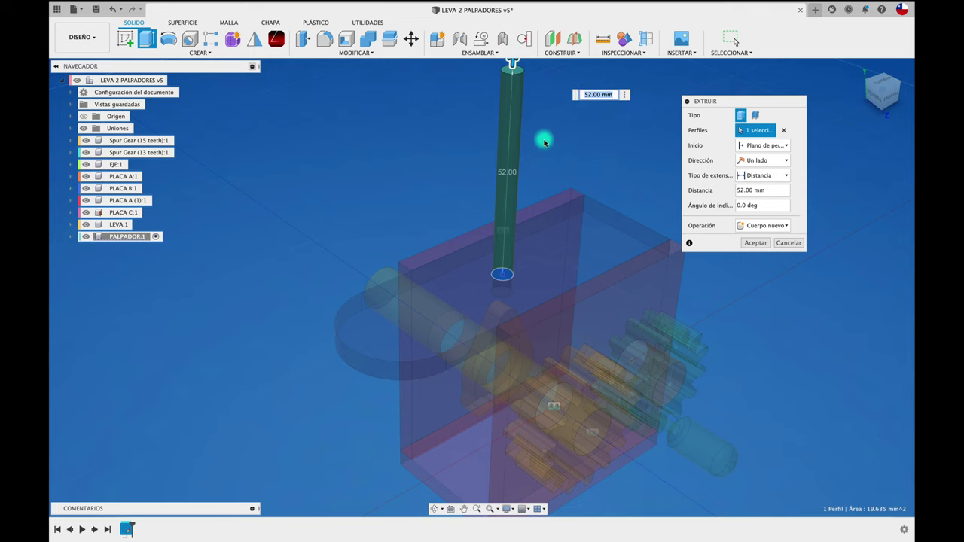
shift+middle_drag(543, 143, 534, 149)
drag(523, 142, 530, 82)
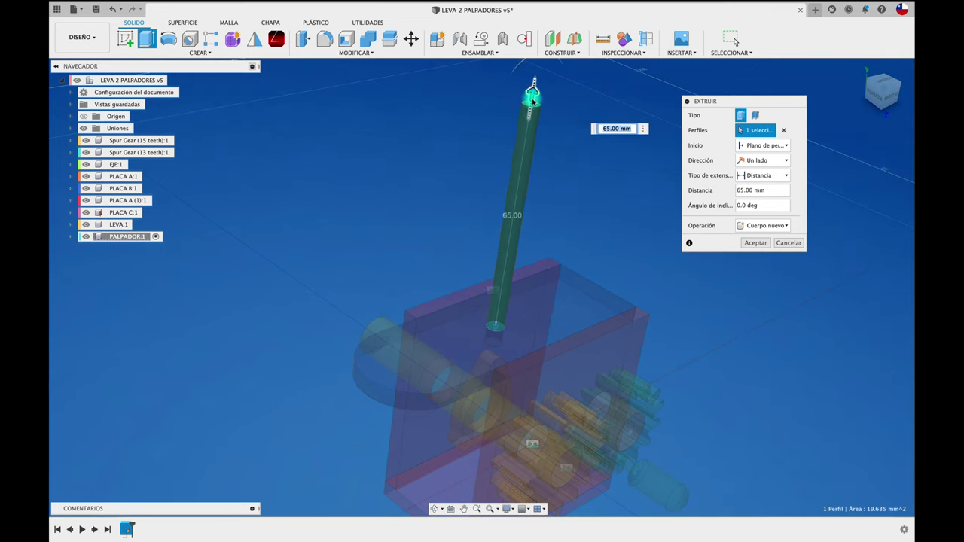
click(756, 243)
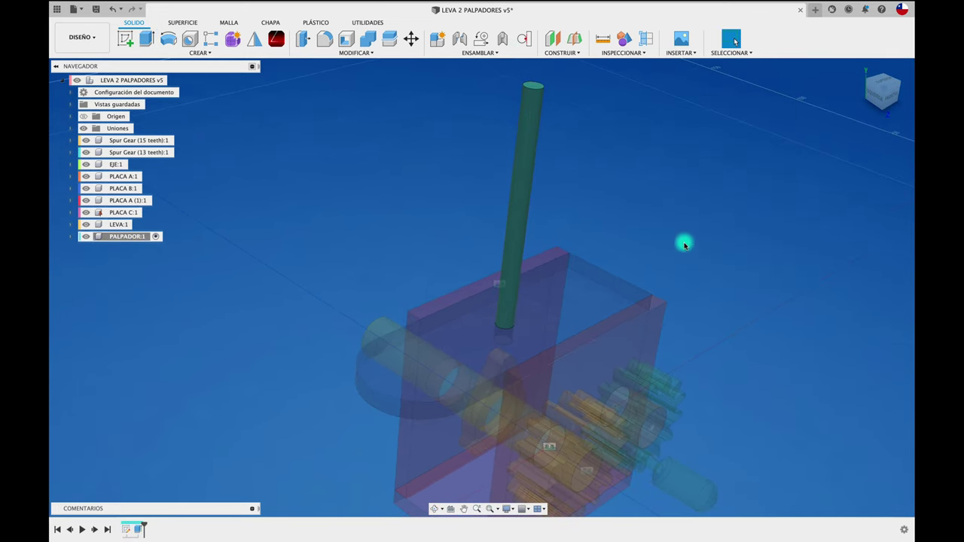
shift+middle_drag(682, 241, 531, 260)
drag(517, 254, 413, 208)
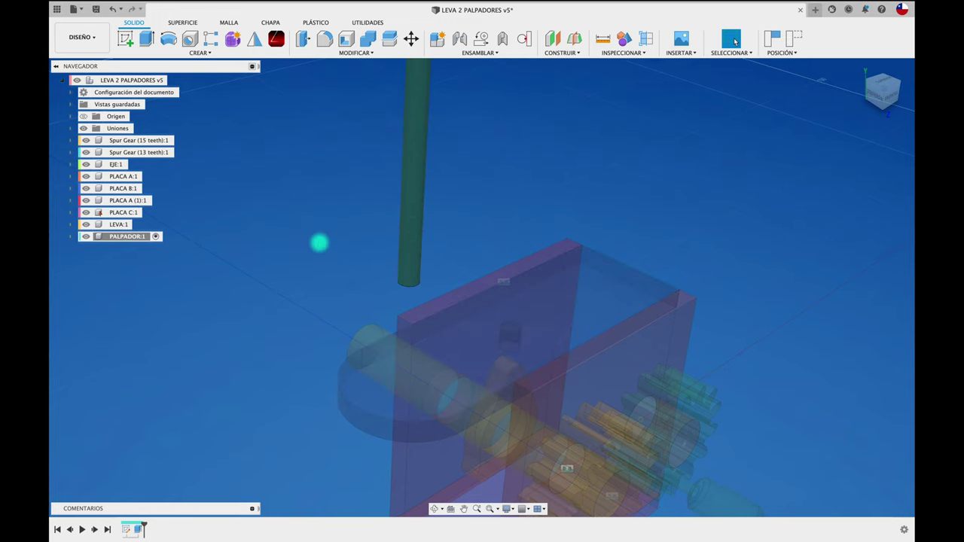
Step: Fillet the rod's bottom edge at 2.5 mm, reactivate the root assembly and drag the rod toward the plate
scroll(320, 252, up, 2)
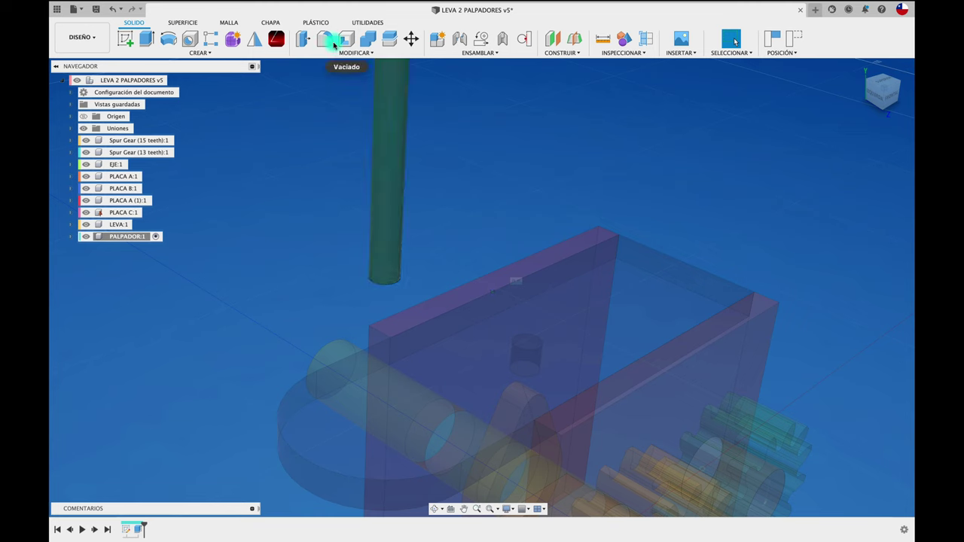
click(328, 43)
click(399, 286)
text(2)
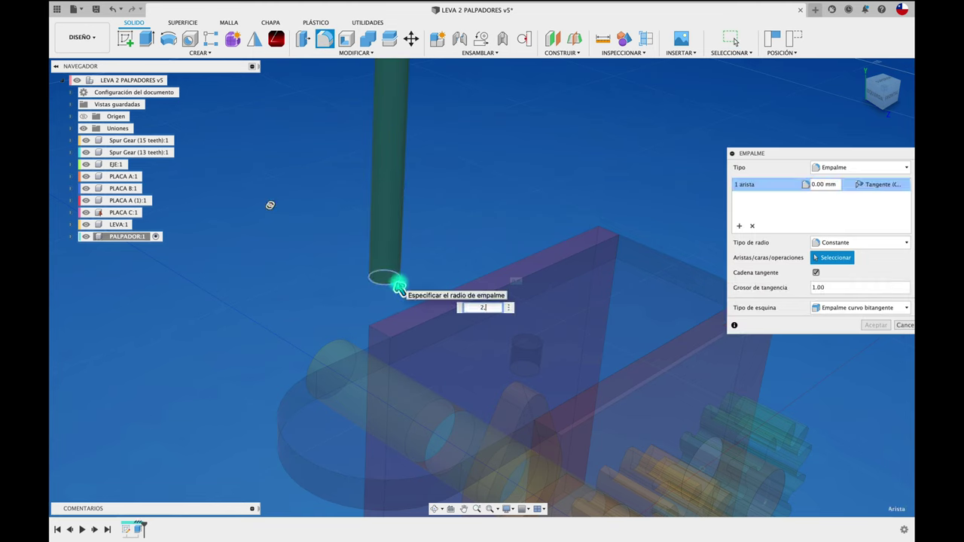
text(,5)
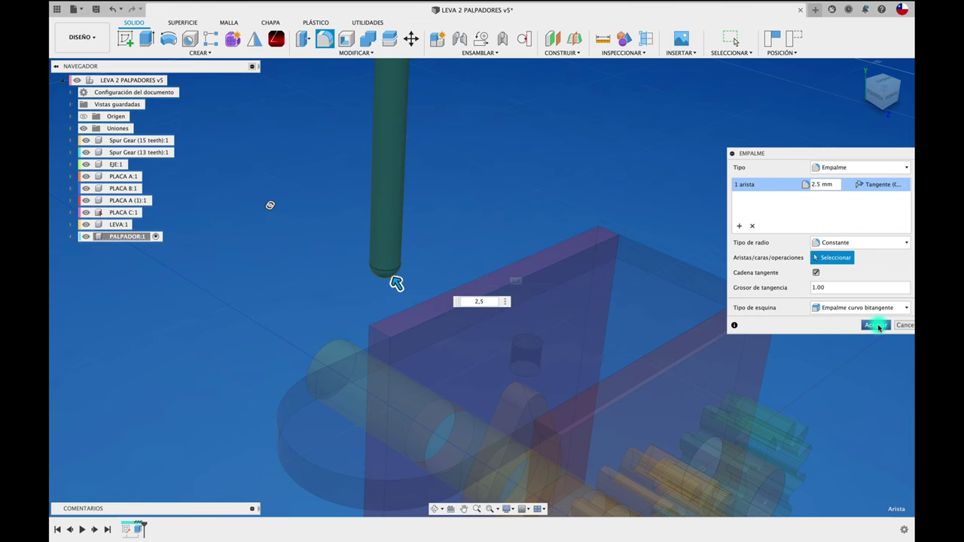
click(876, 325)
click(176, 80)
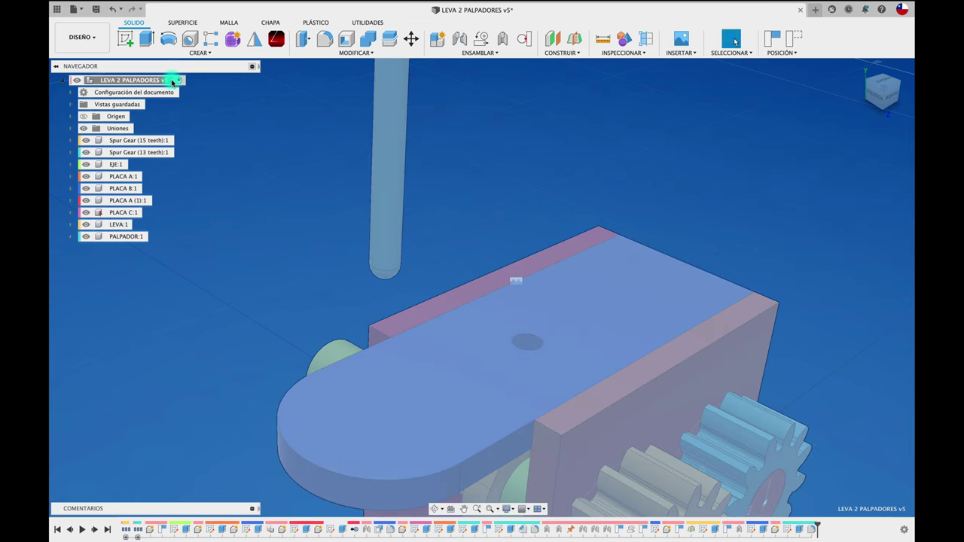
drag(398, 166, 499, 162)
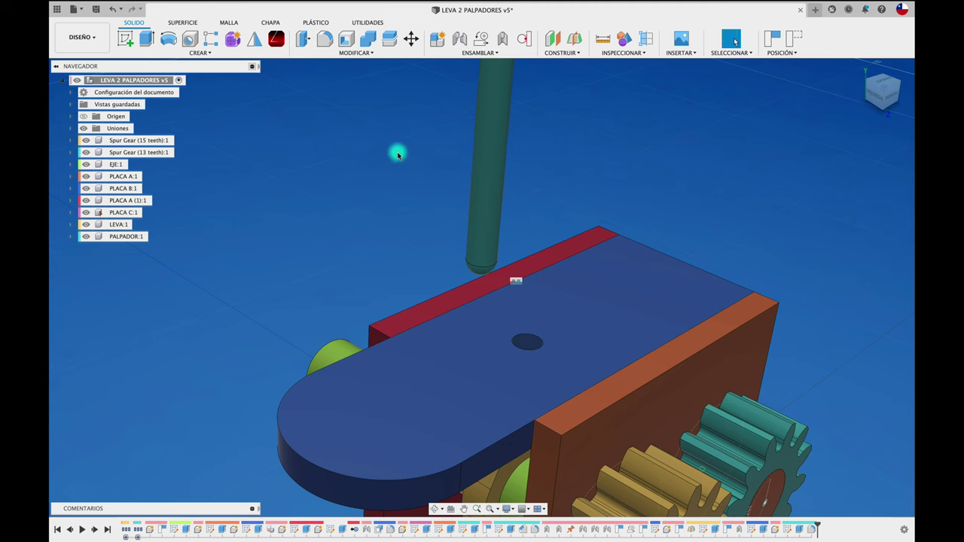
Step: Joint the rod's rounded bottom to the PLACA B hole centre as a slider along the Z axis
click(459, 38)
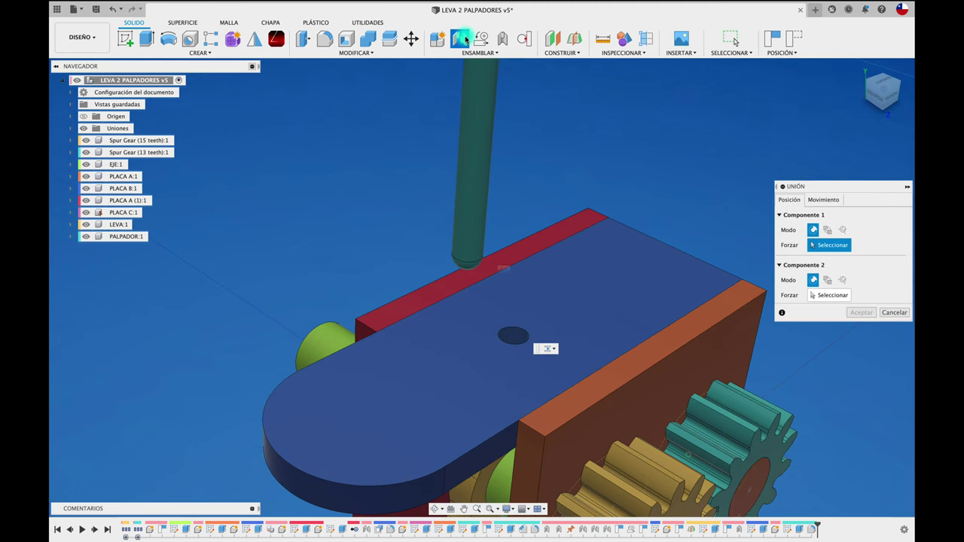
scroll(465, 218, down, 1)
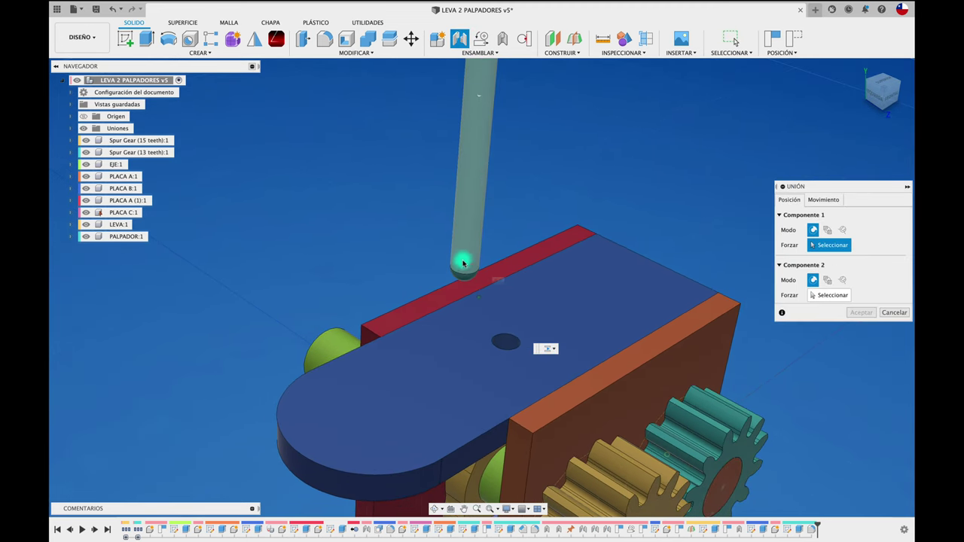
click(465, 270)
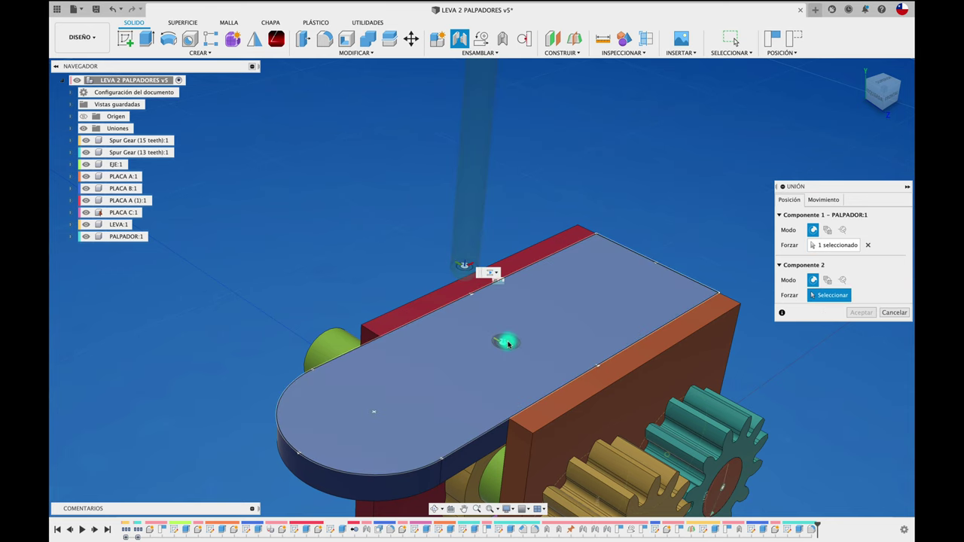
scroll(519, 349, up, 3)
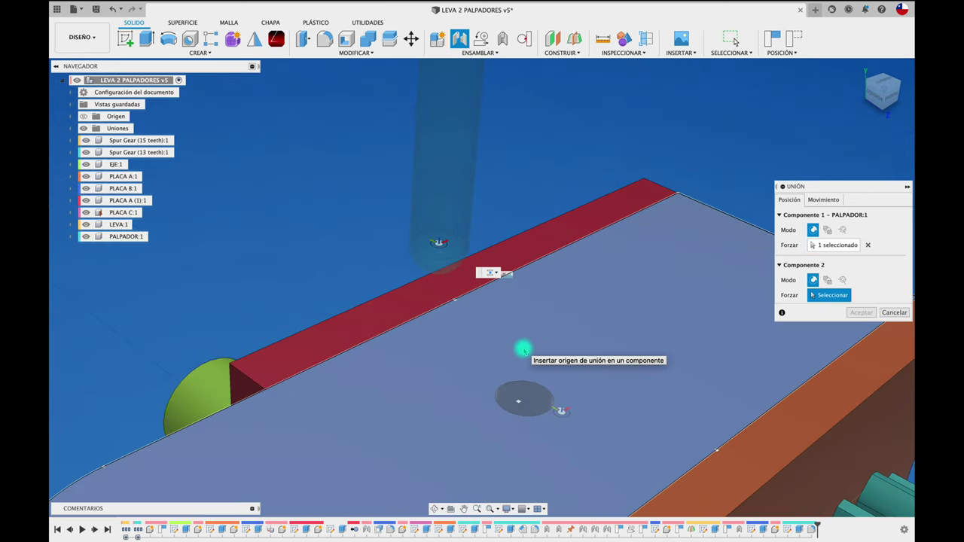
click(530, 386)
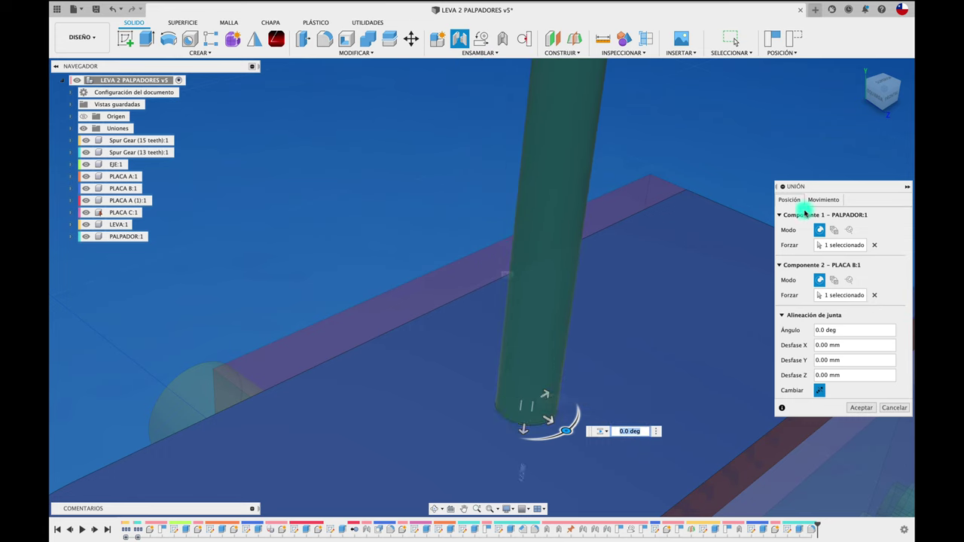
click(818, 200)
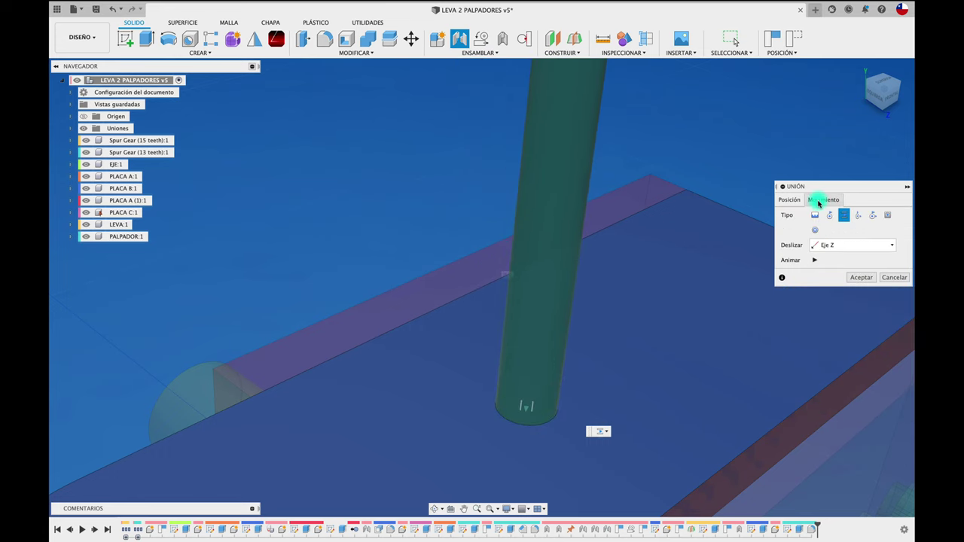
click(833, 245)
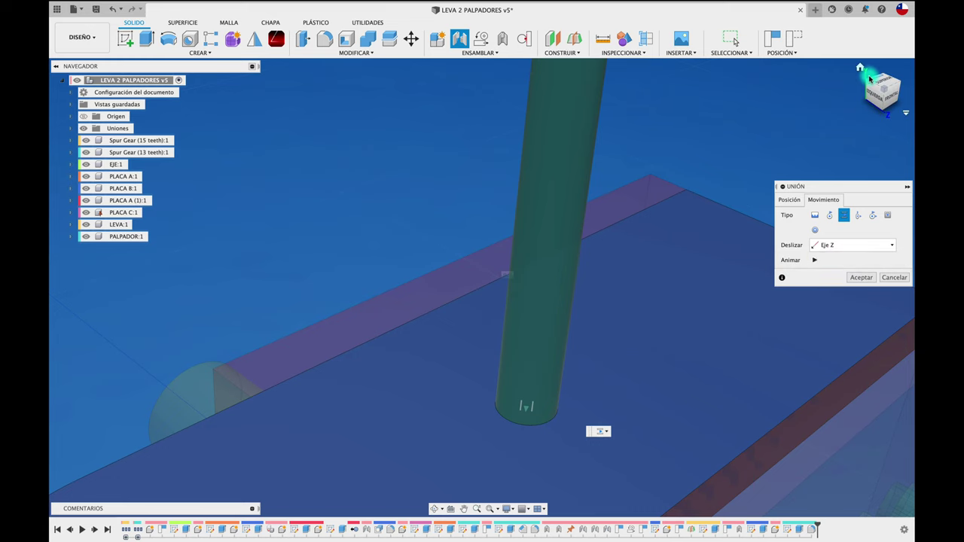
click(860, 279)
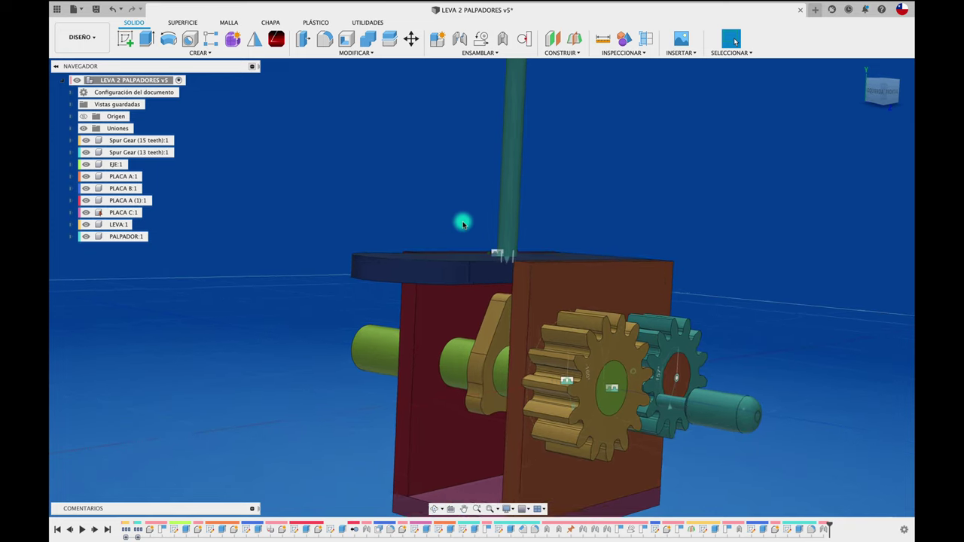
scroll(511, 196, up, 2)
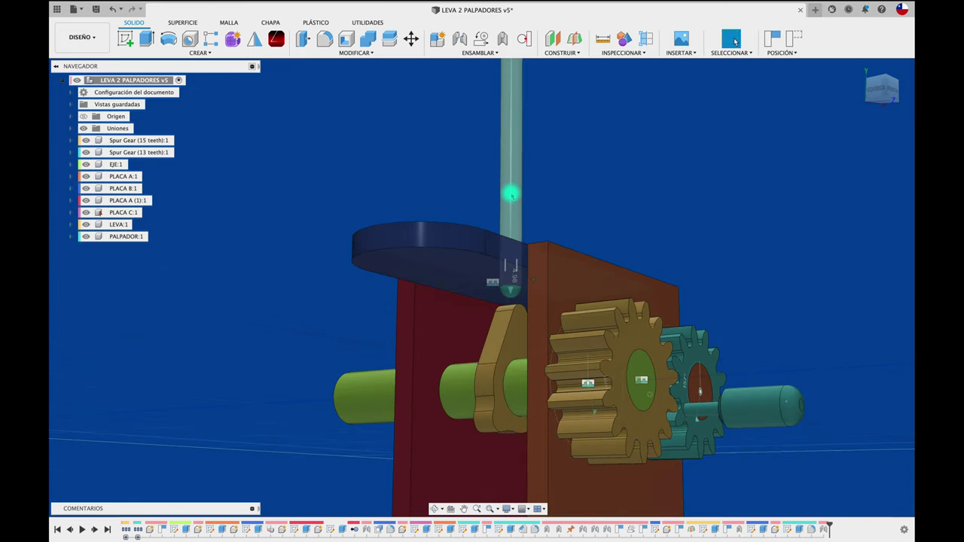
scroll(527, 175, up, 3)
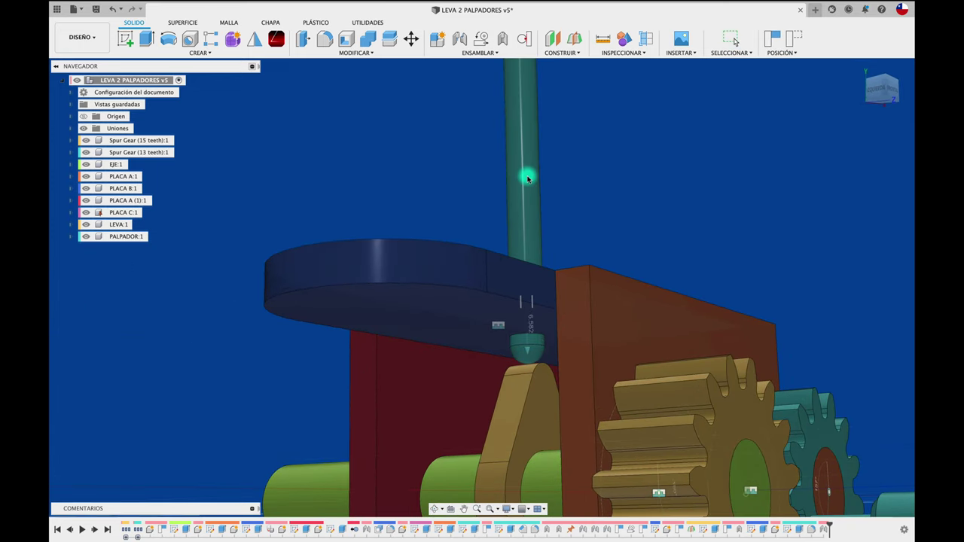
Step: Add a tangent relationship between the follower's rounded tip and the cam's outer face
click(522, 42)
click(534, 341)
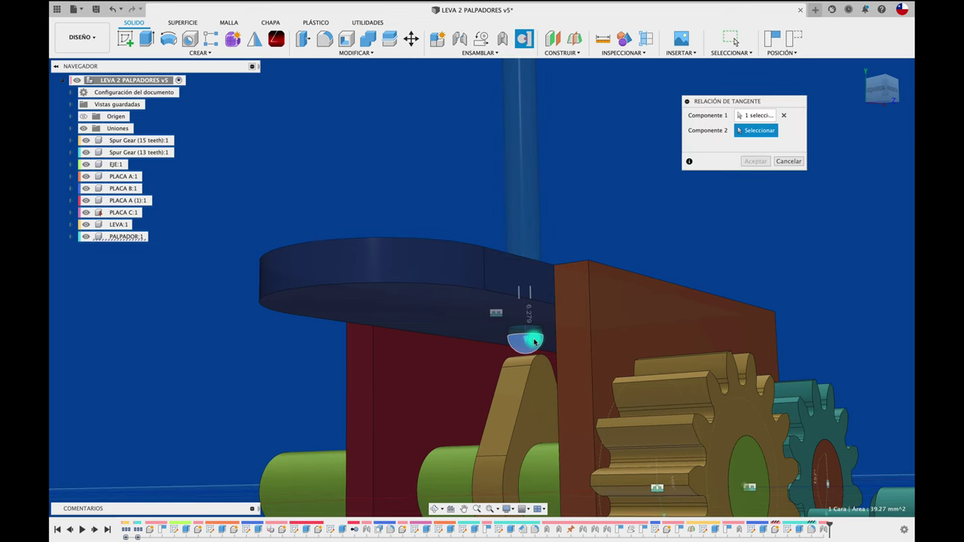
scroll(531, 338, up, 5)
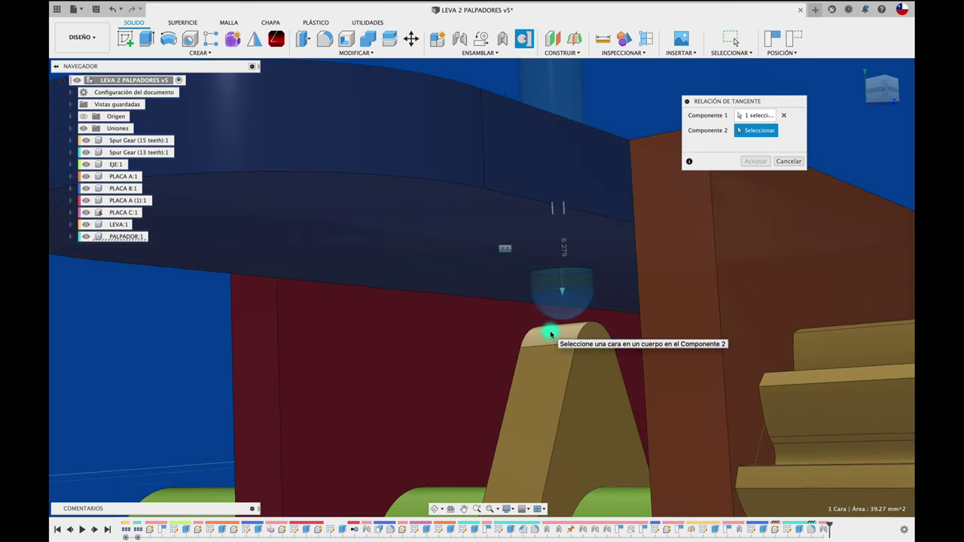
click(551, 335)
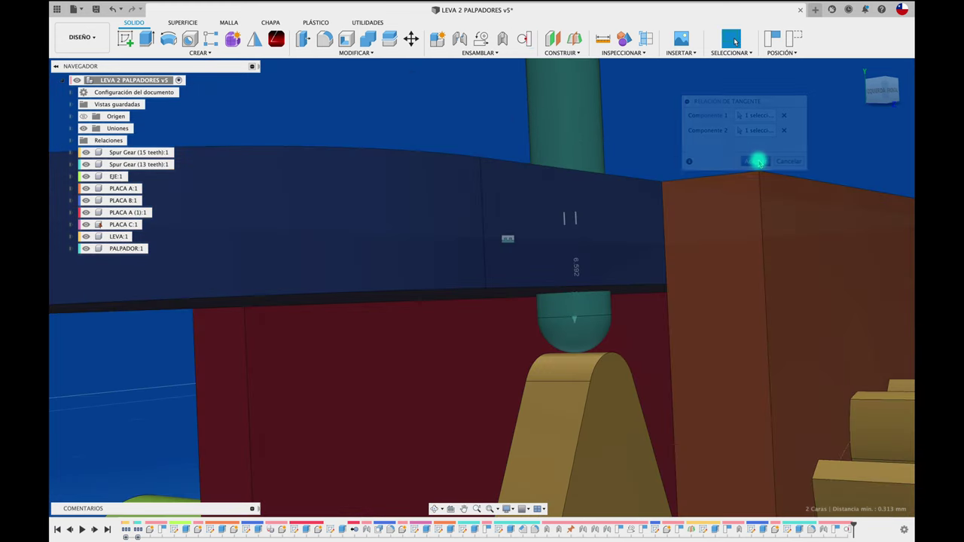
click(755, 161)
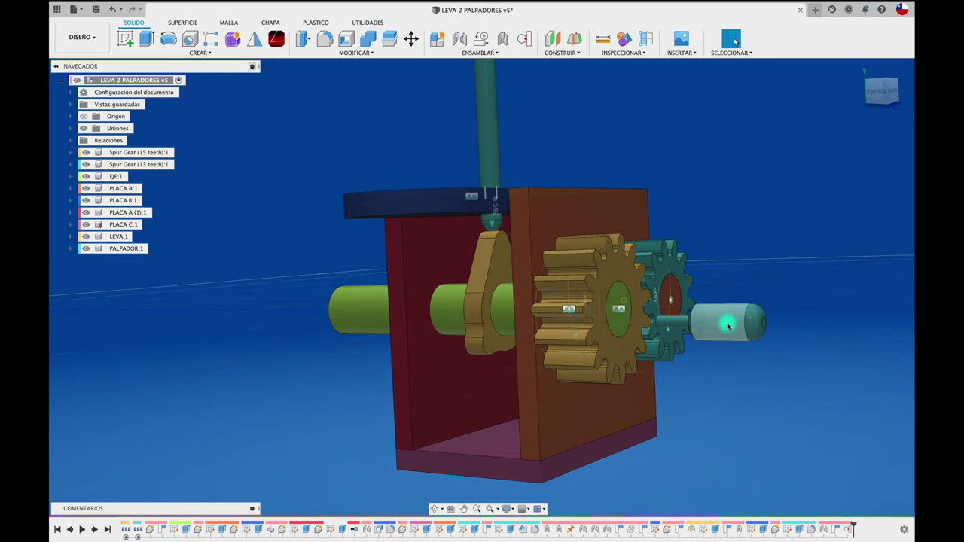
Step: Drag the gear shaft to turn it and check the follower's motion
drag(727, 325, 721, 288)
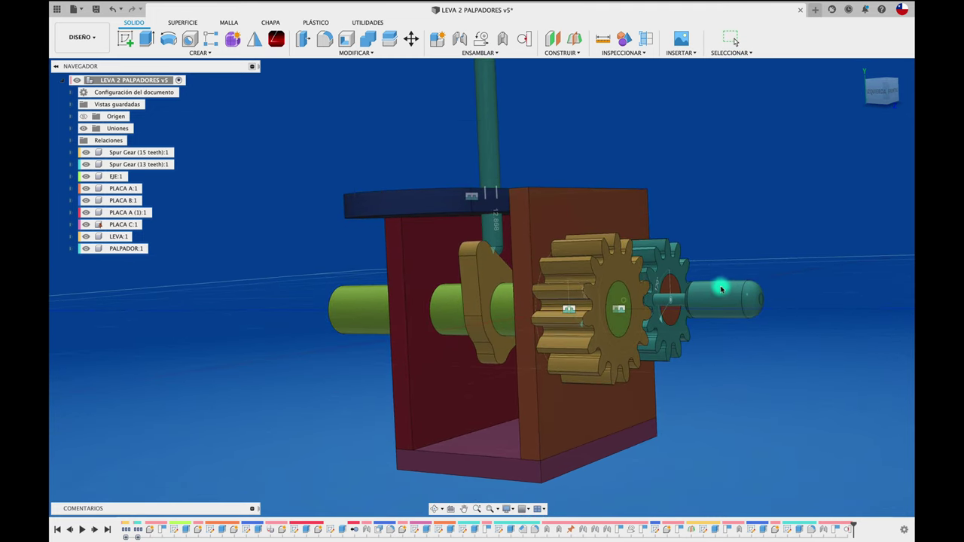
drag(721, 288, 725, 293)
click(669, 320)
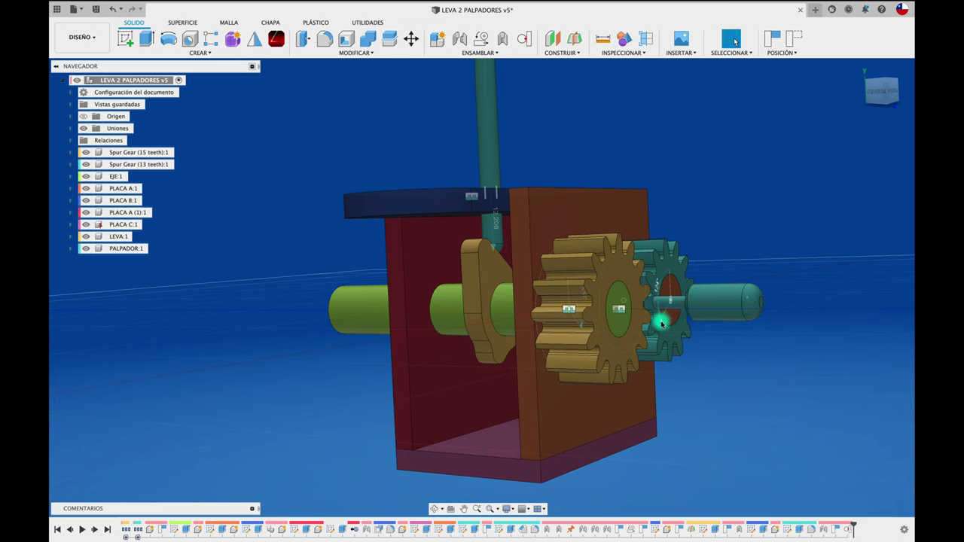
Step: Play the model animation from the small gear's joint and view the running mechanism from the back
right_click(661, 322)
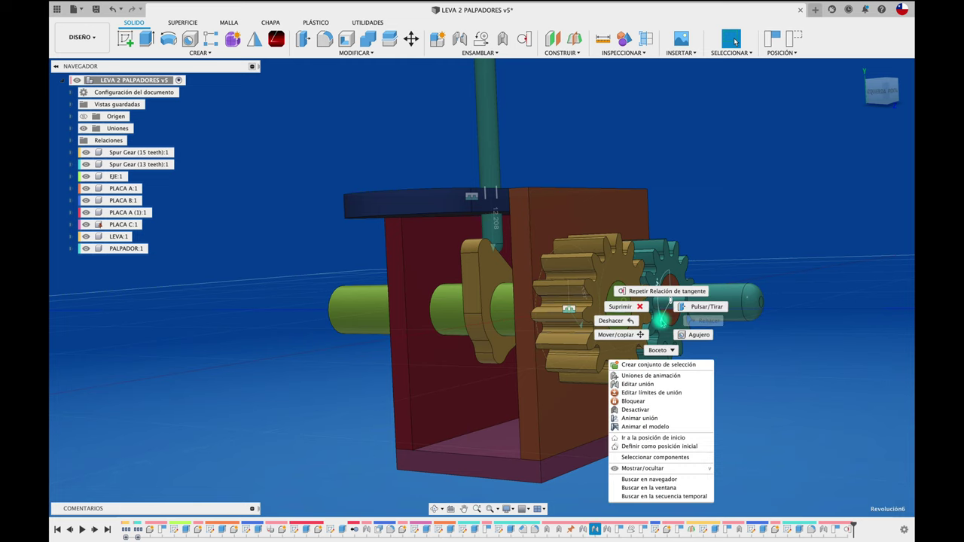
click(657, 426)
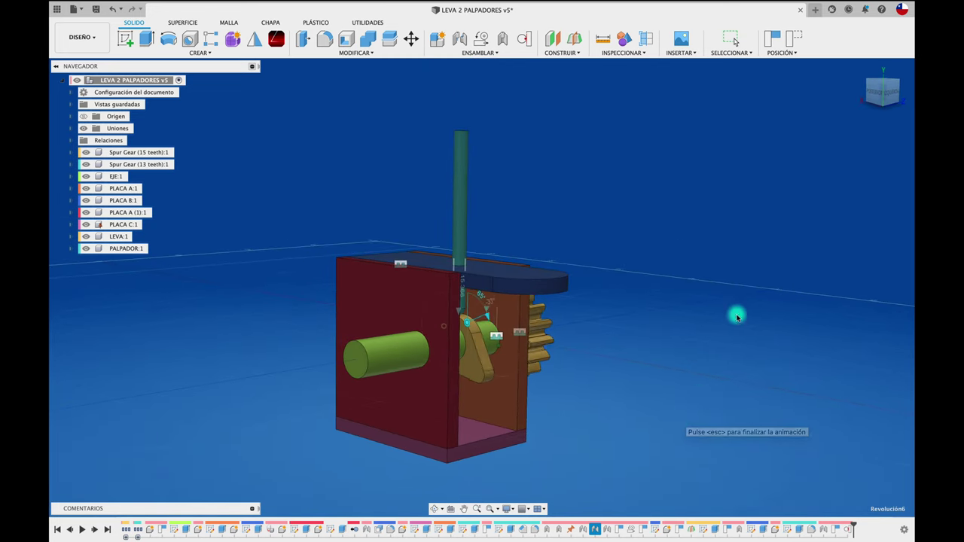
click(875, 92)
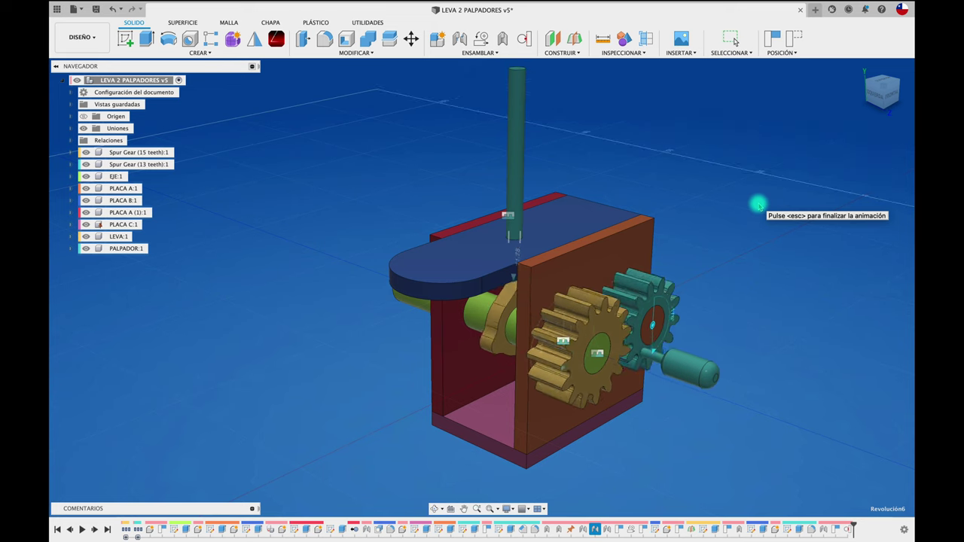
click(524, 507)
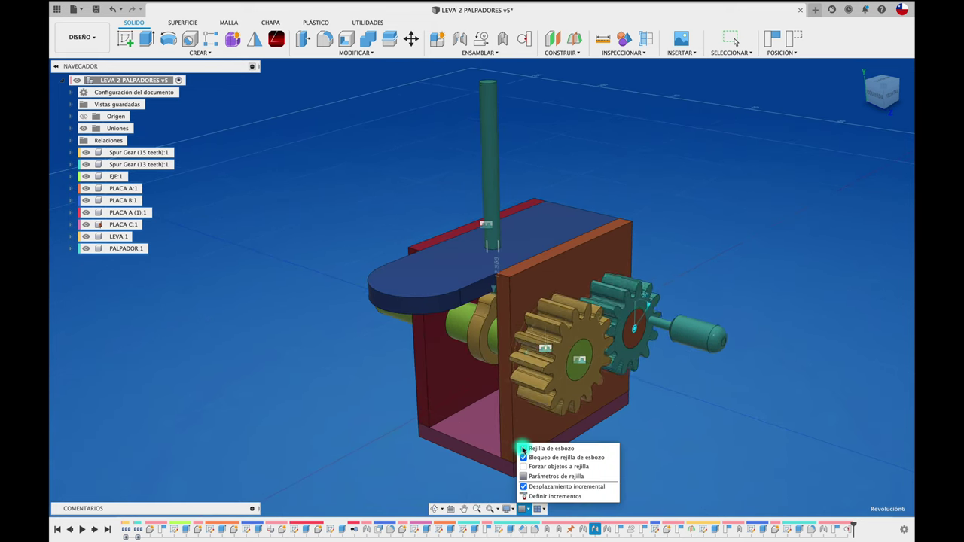
click(733, 415)
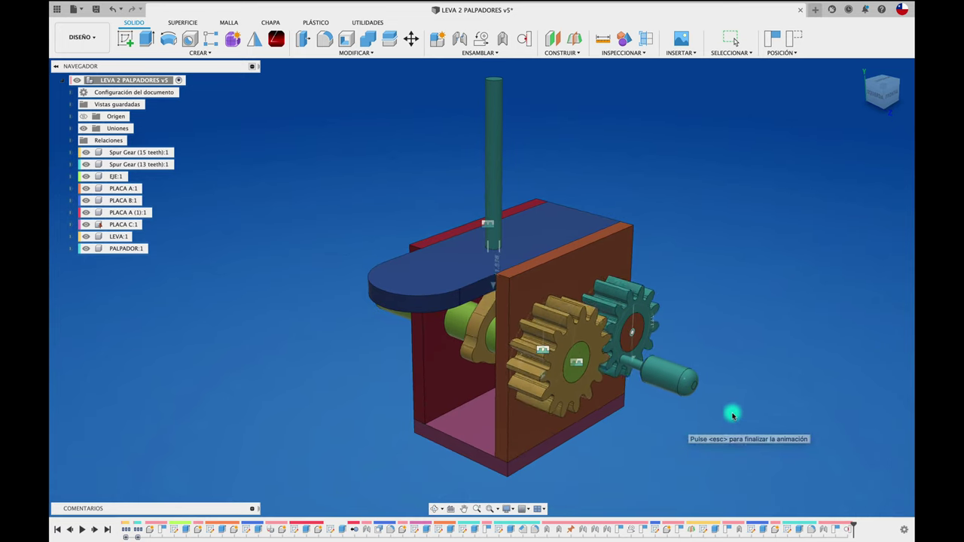